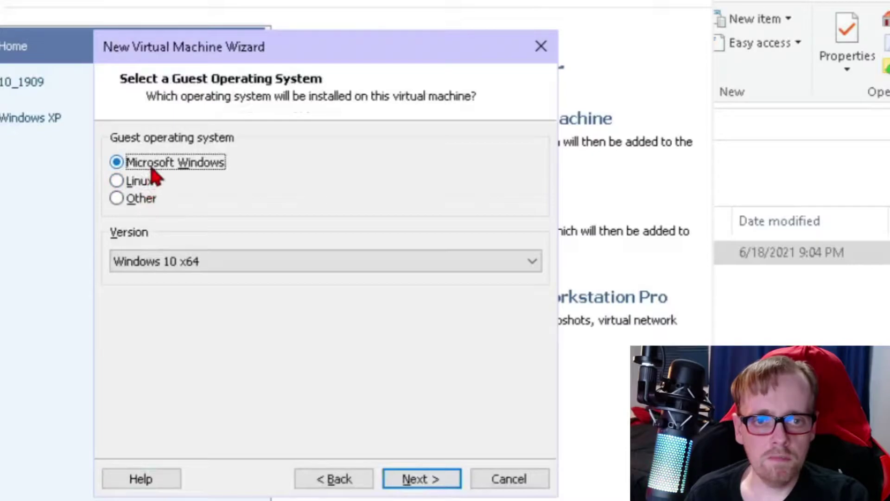
Set the new virtual machine's guest system to Windows 10 x64 and its maximum disk size to 30 GB.
click(309, 266)
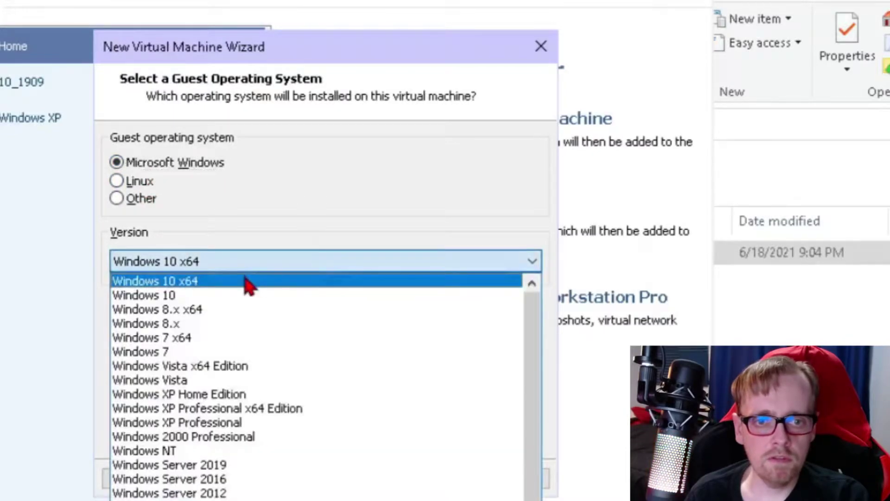
click(246, 283)
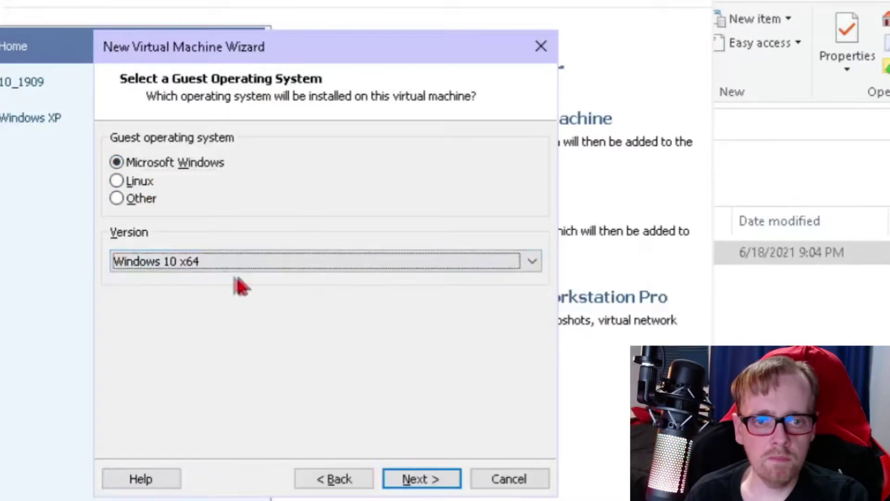
click(410, 479)
key(Return)
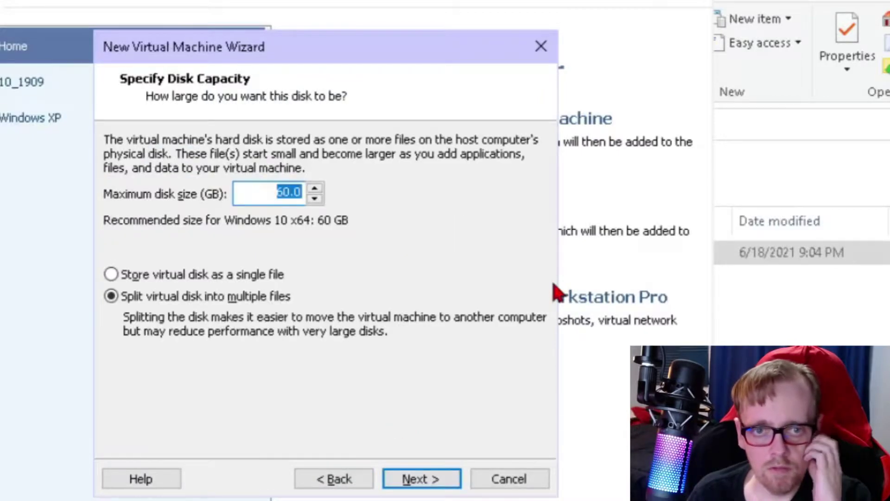
text(30)
click(414, 479)
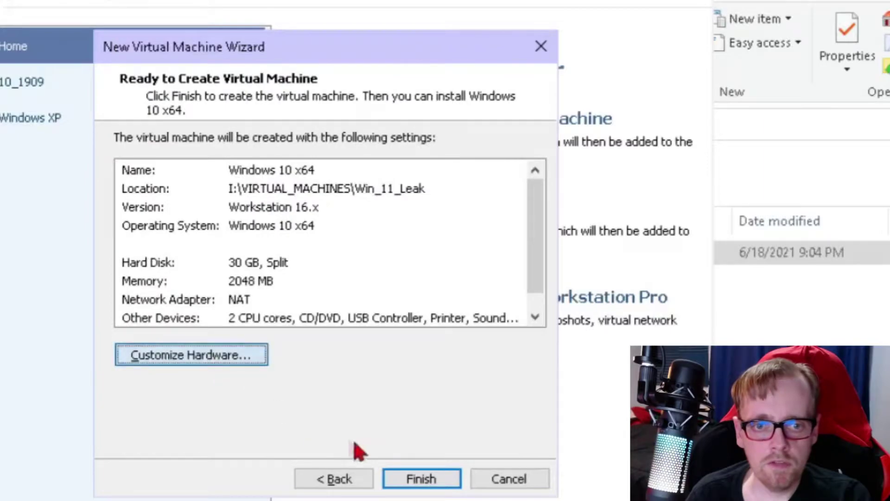
Customize the new virtual machine's hardware by setting its memory to 8 GB.
key(Return)
click(75, 103)
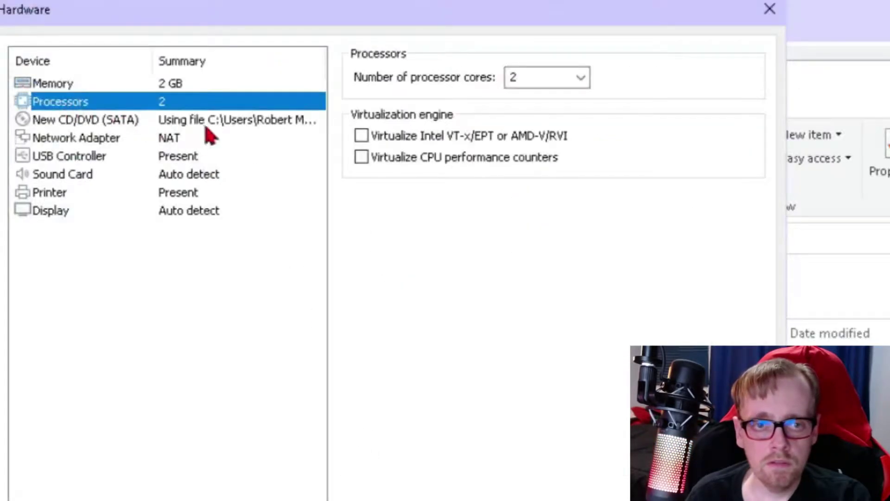
click(58, 86)
drag(421, 271, 429, 240)
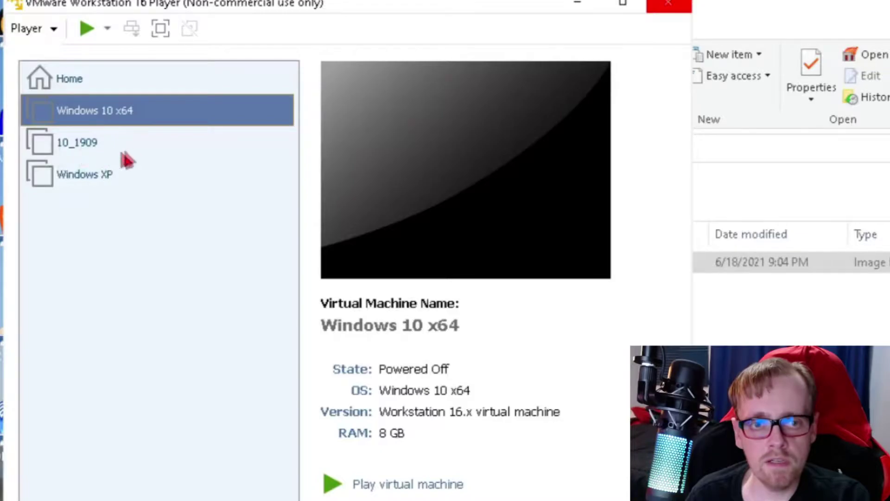
Power on the Windows 10 x64 virtual machine and restart it to boot from the installation disc.
click(87, 28)
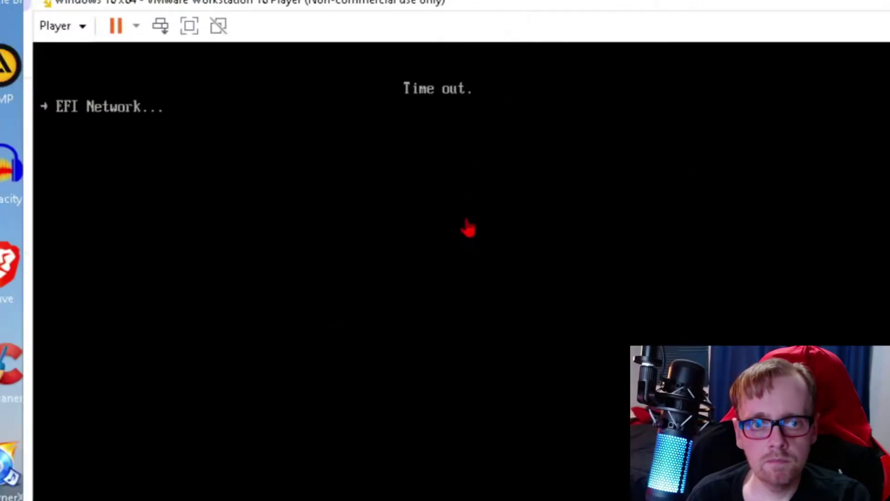
click(60, 25)
mouse_move(83, 79)
click(376, 145)
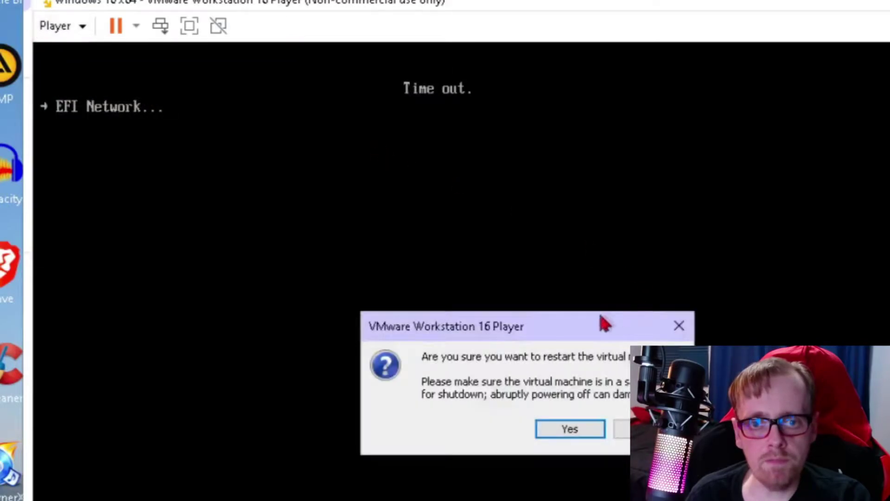
click(594, 438)
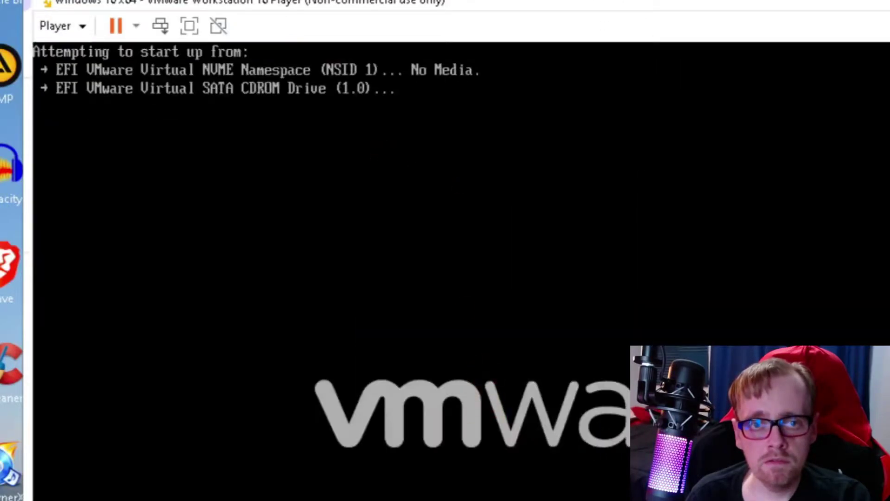
click(277, 292)
key(Return)
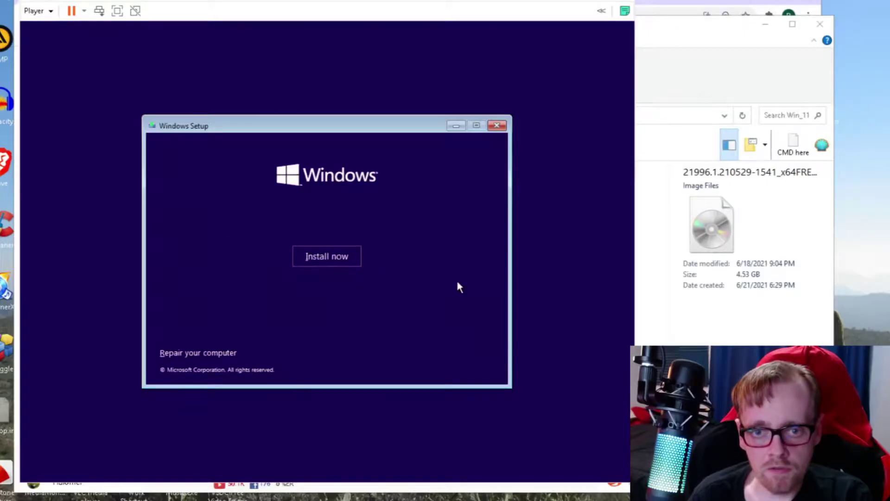
Start the Windows installation and choose the Windows 11 Pro for Workstations edition.
key(Return)
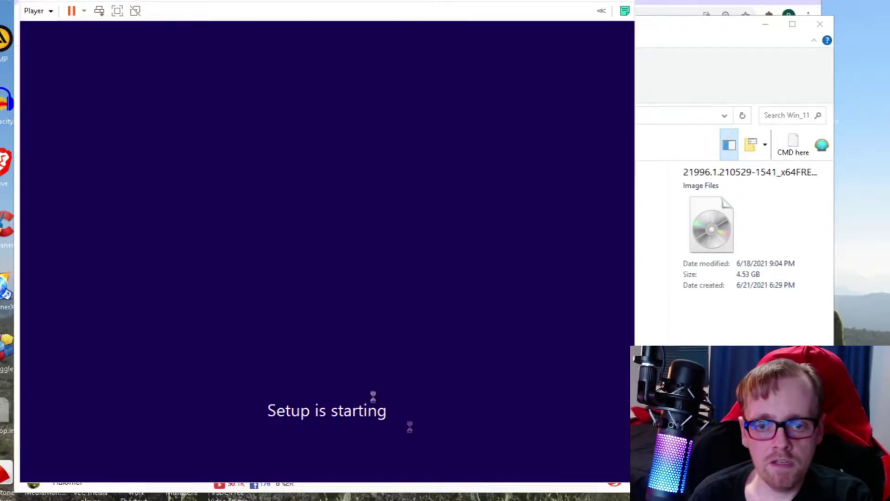
click(377, 356)
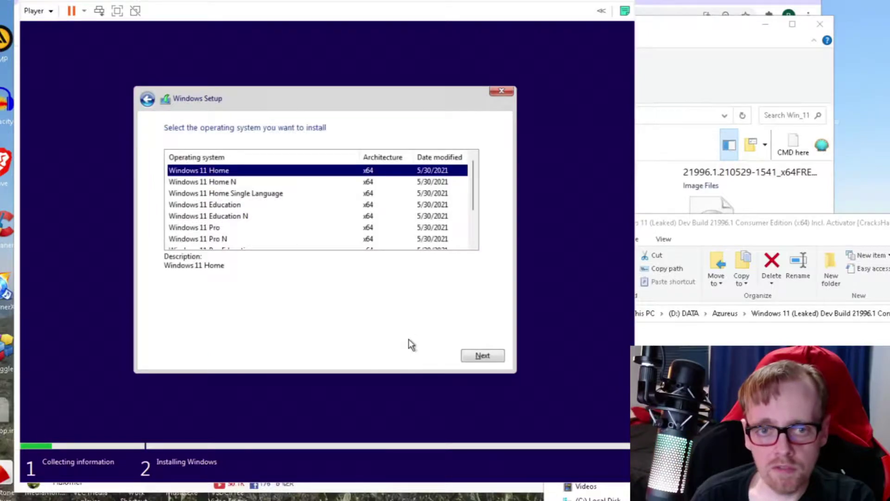
scroll(213, 186, down, 2)
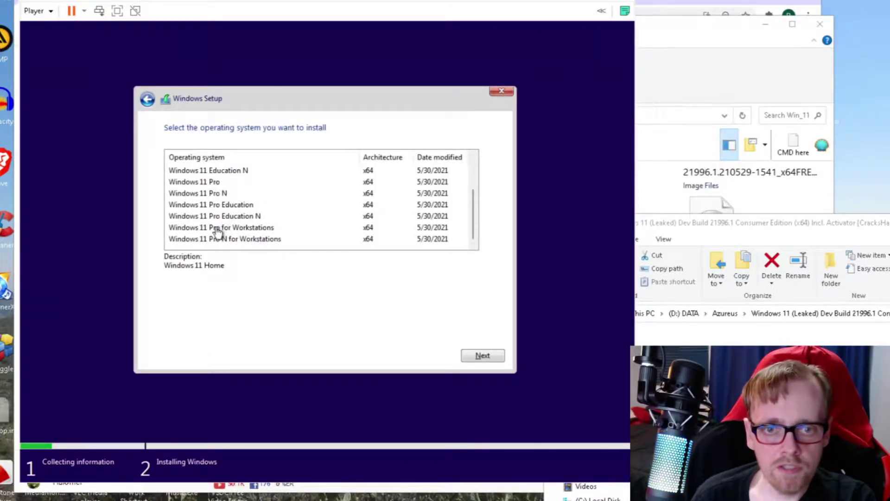
click(259, 229)
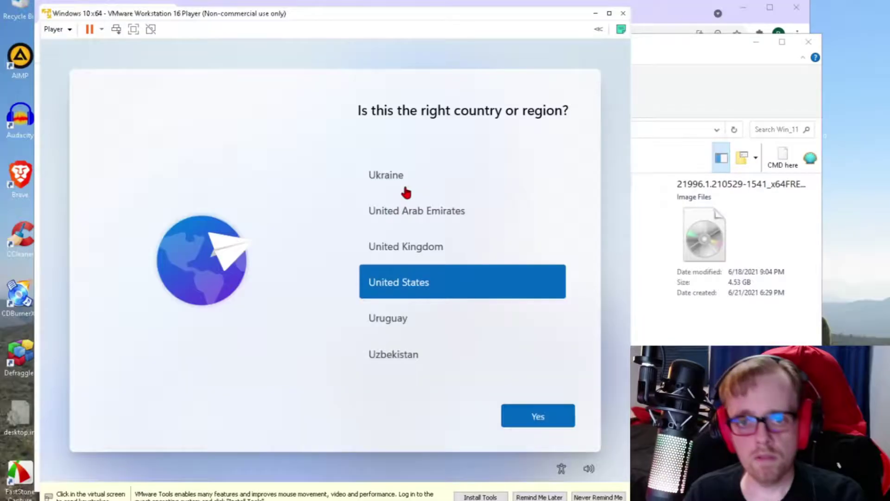
Confirm United States as the region and US as the keyboard layout, without adding a second layout.
click(537, 420)
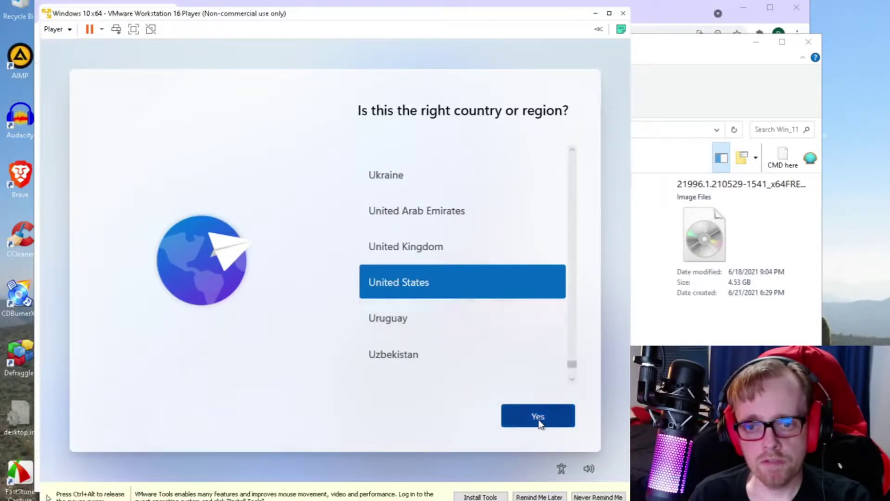
click(539, 417)
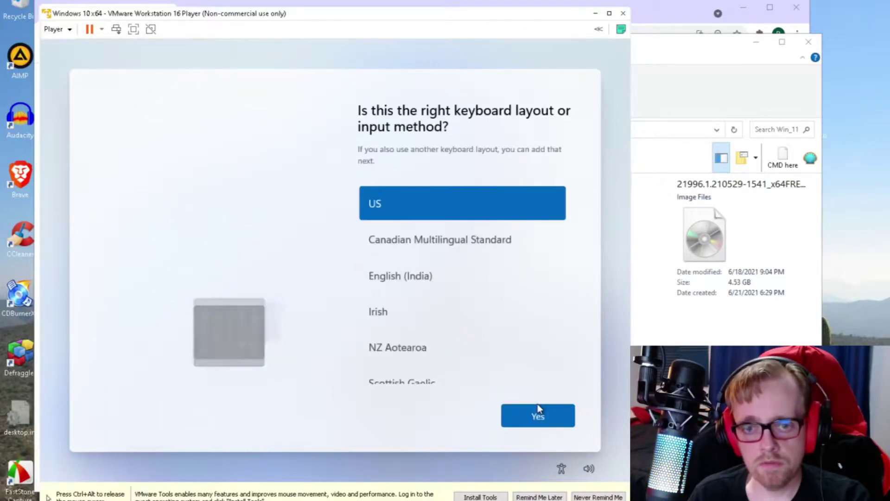
click(538, 408)
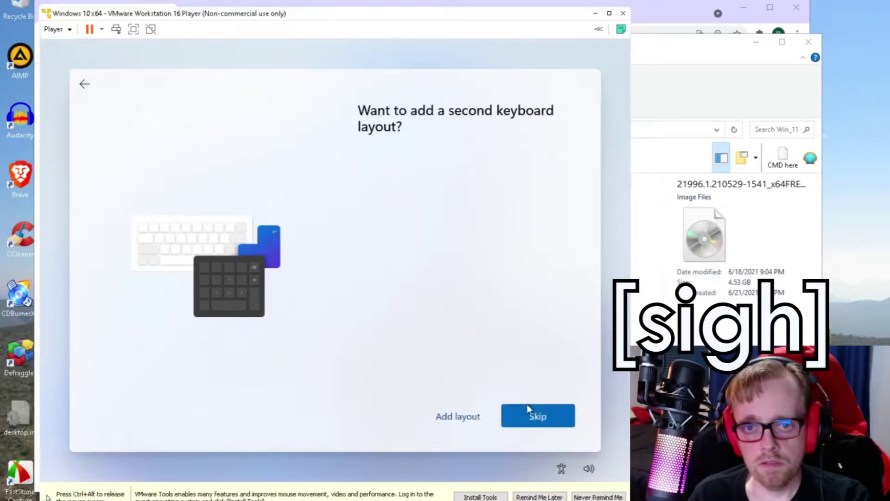
click(528, 406)
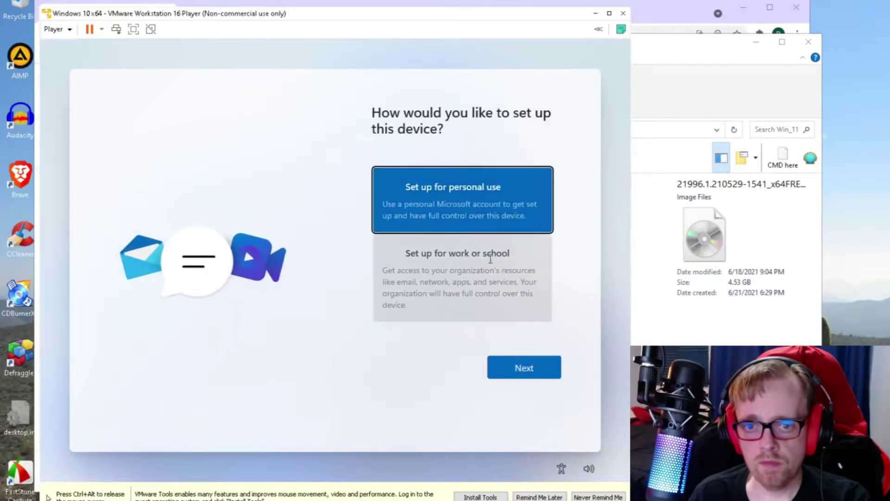
Set up the device for personal use with an offline account instead of a Microsoft account.
click(521, 367)
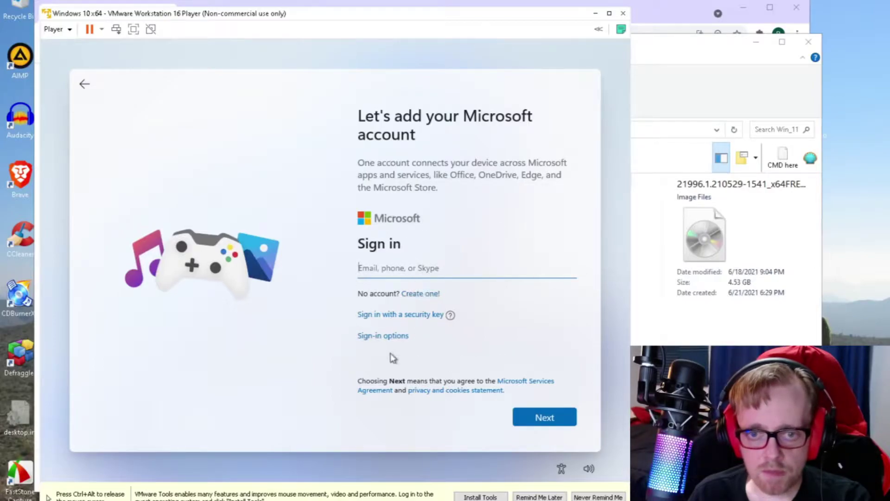
click(390, 336)
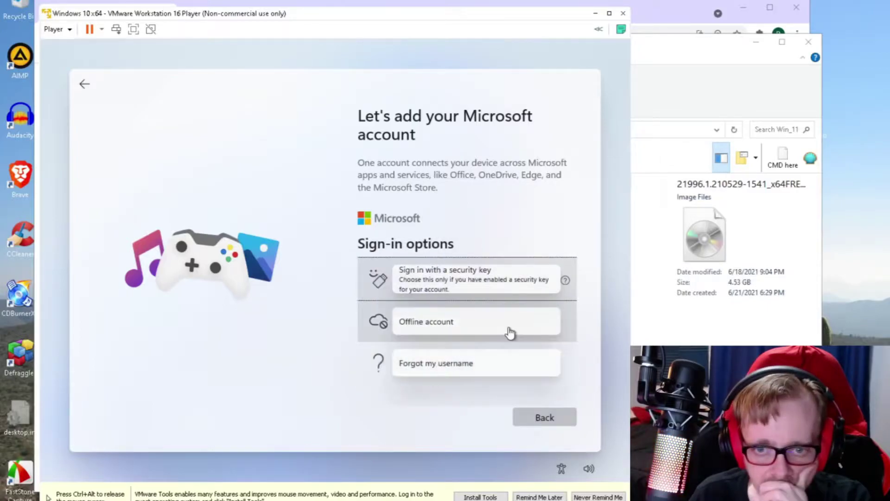
click(461, 329)
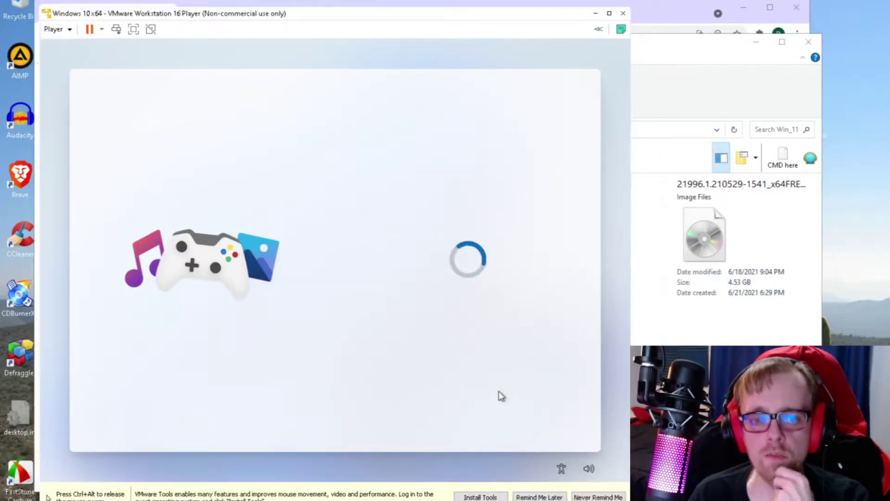
click(456, 416)
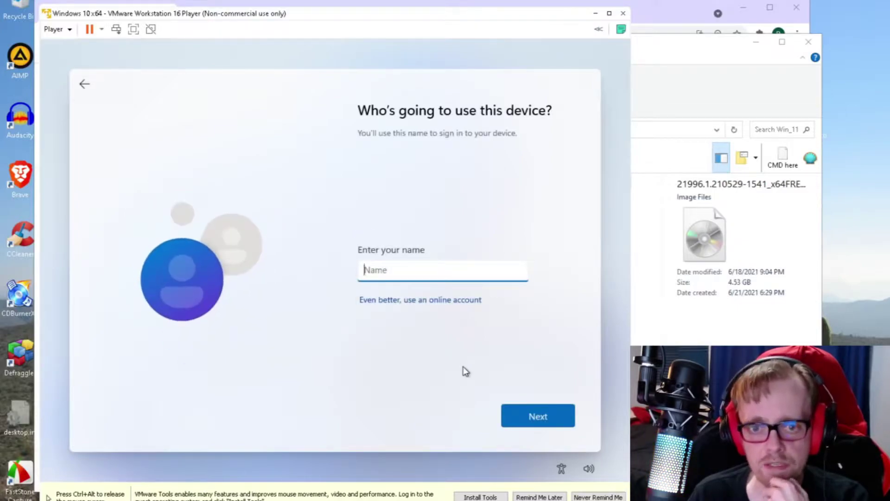
Submit the local user's name and view the choices for the first security question.
key(Return)
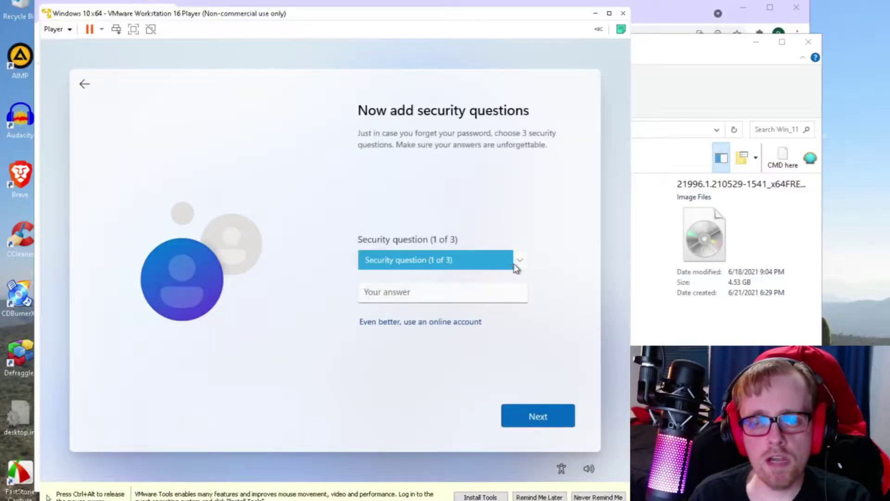
click(517, 268)
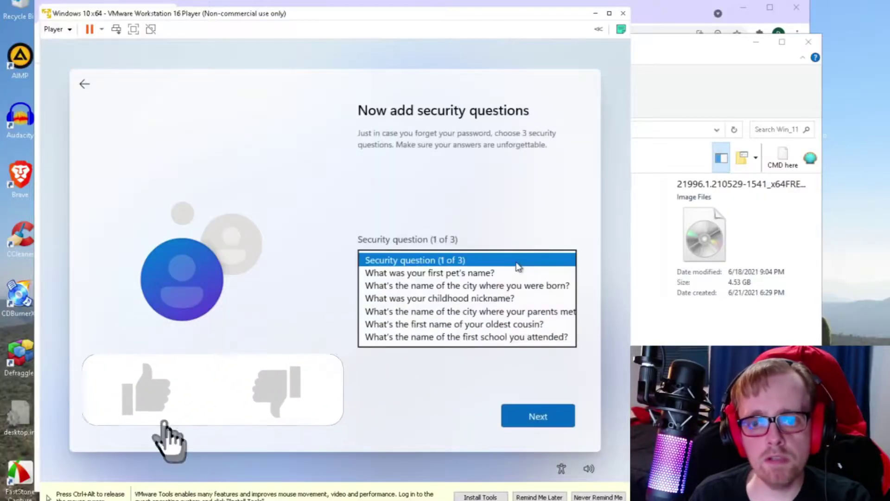
click(516, 267)
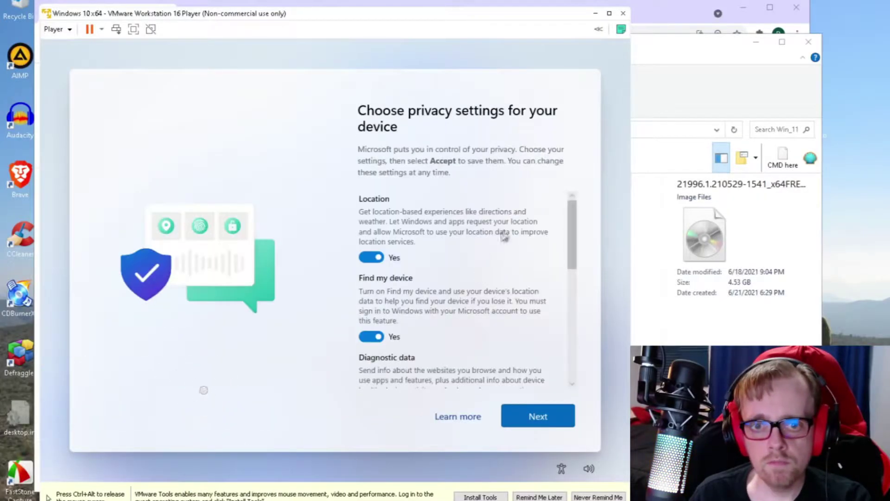
Turn off Location and Find my device, and limit Diagnostic data to Required only in the privacy settings.
scroll(504, 235, down, 3)
scroll(505, 238, down, 8)
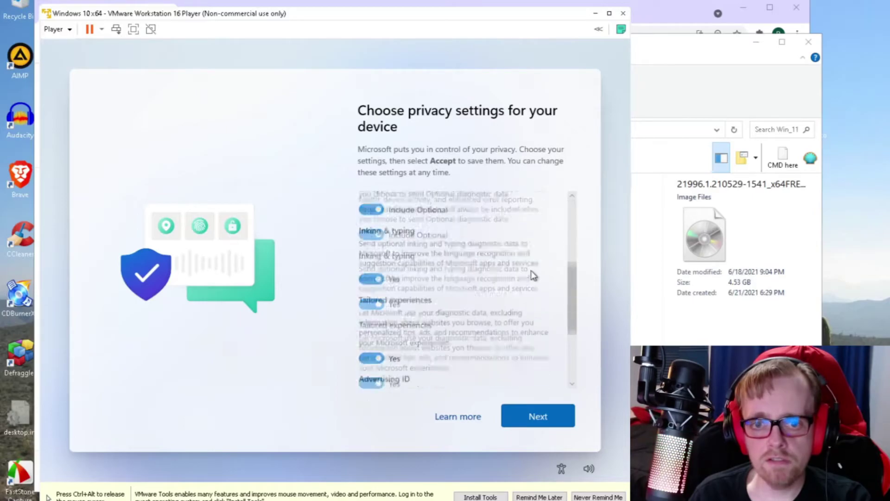
scroll(530, 271, up, 5)
scroll(536, 281, up, 3)
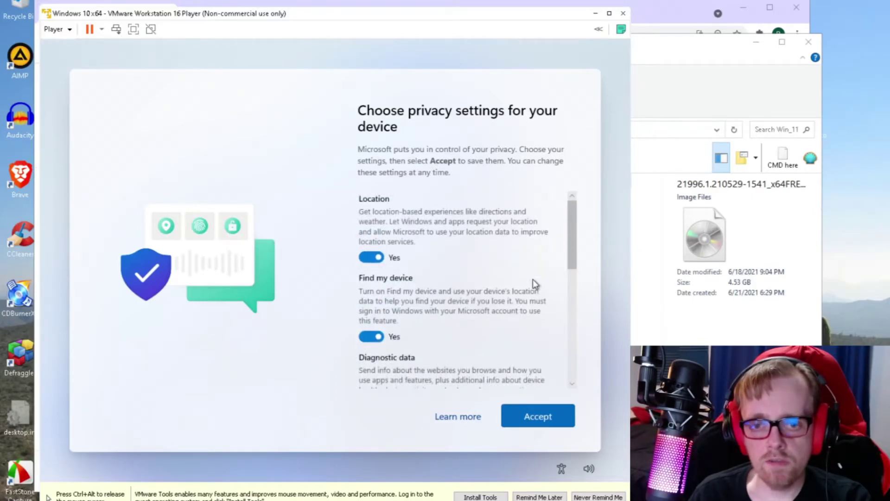
key(Tab)
key(space)
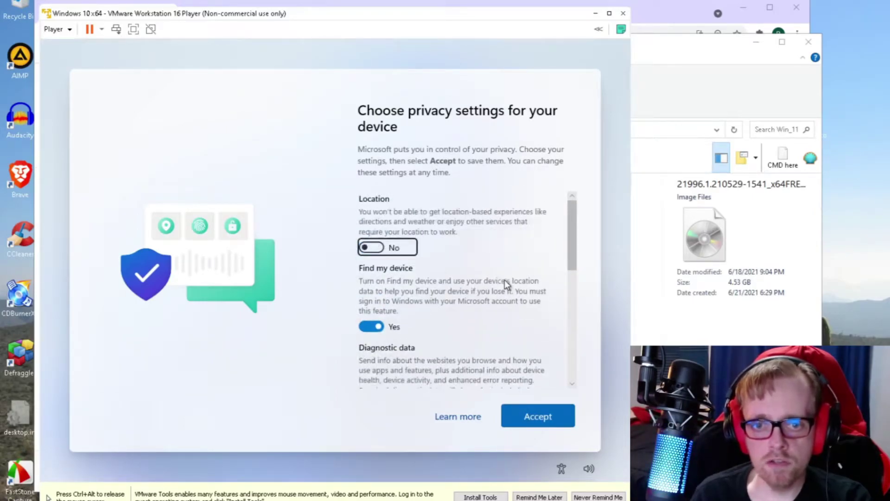
key(Tab)
key(space)
key(Tab)
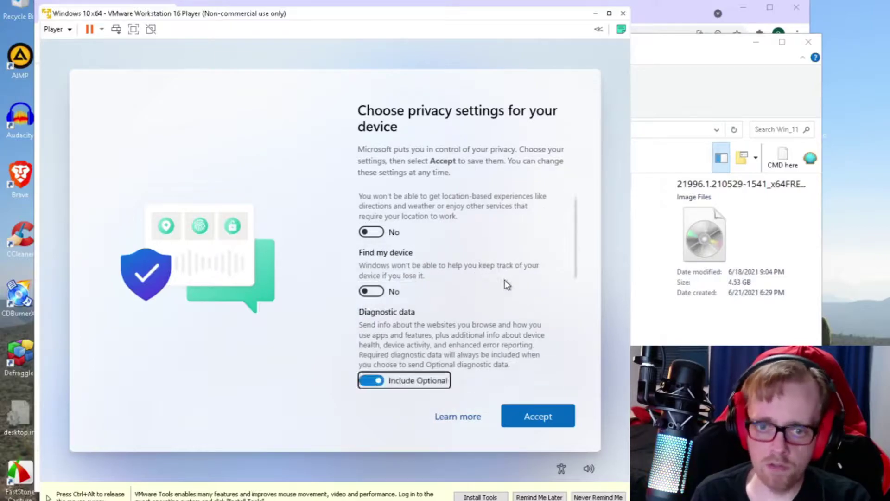
key(space)
Turn off Inking & typing, Tailored experiences and Advertising ID, and accept the privacy settings.
key(Tab)
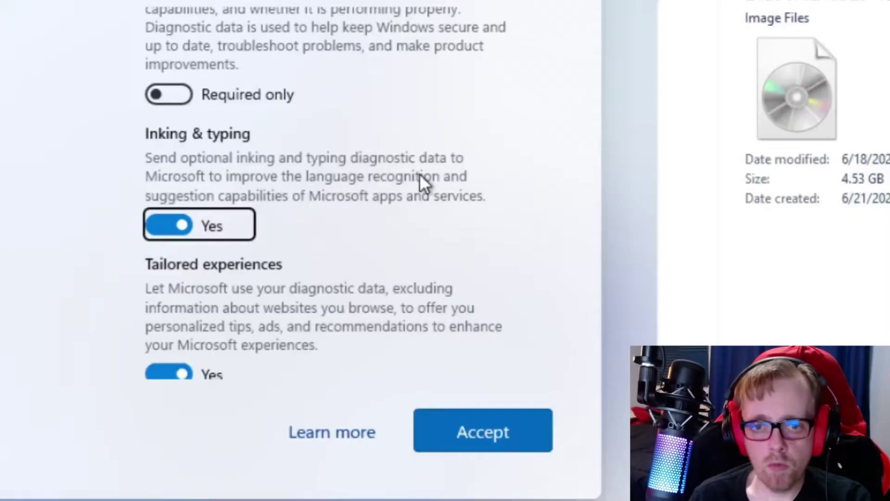
key(space)
key(Tab)
key(space)
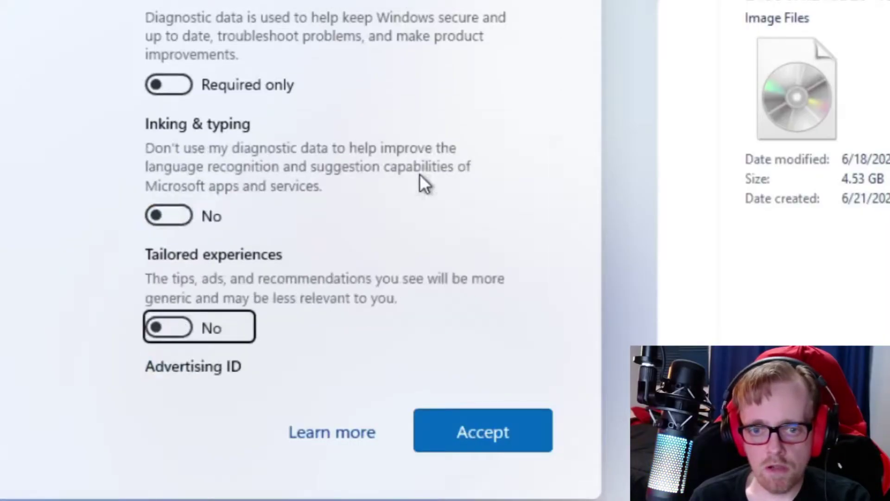
key(Tab)
key(space)
key(Tab)
key(Tab)
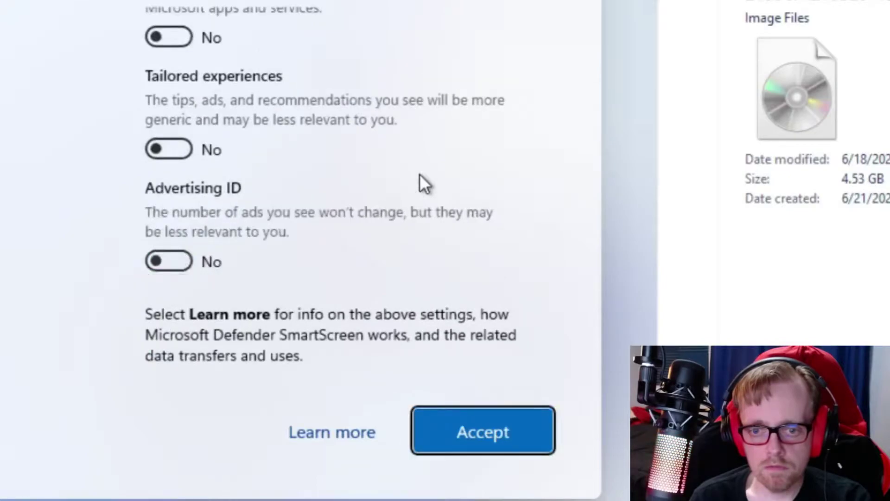
key(Return)
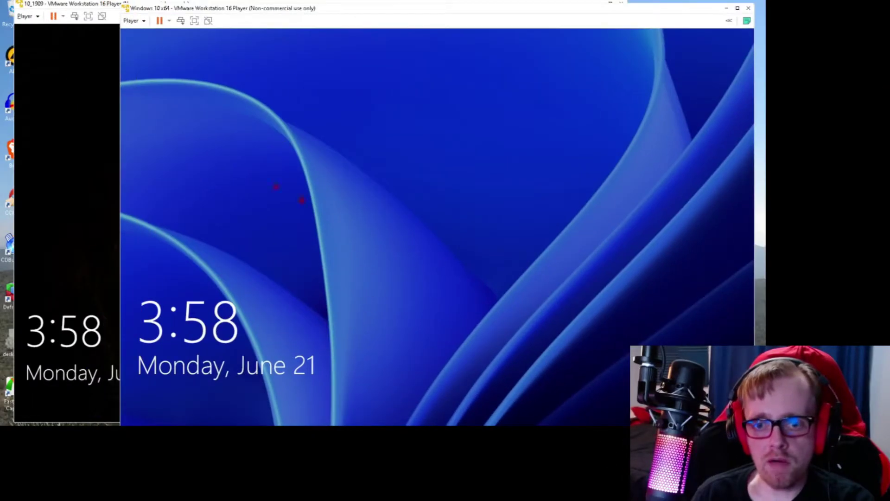
Compare the lock screens of the 10_1909 and Windows 10 x64 virtual machines.
click(101, 3)
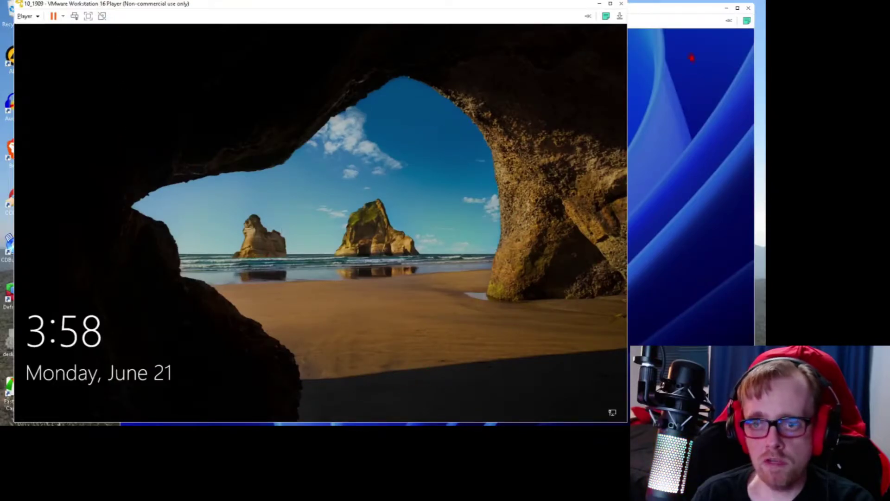
click(655, 14)
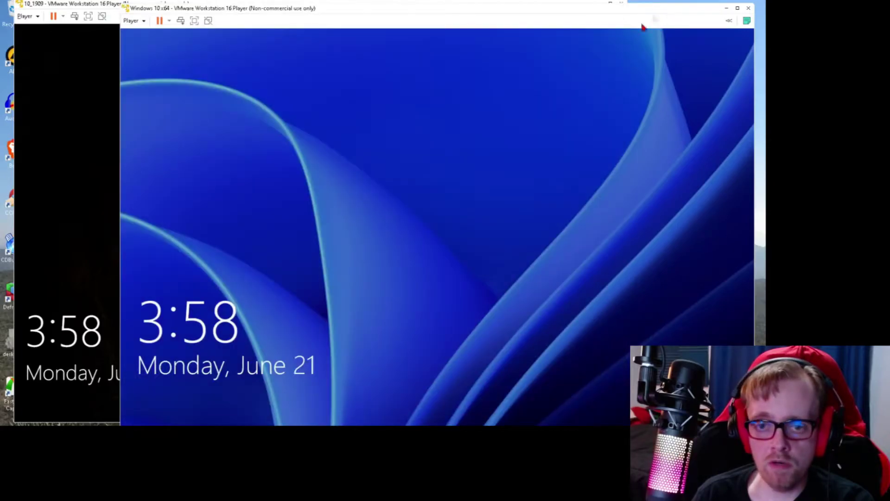
Show the full Task Manager details in the Windows 10 x64 virtual machine and compare its CPU performance with the 10_1909 machine.
click(352, 38)
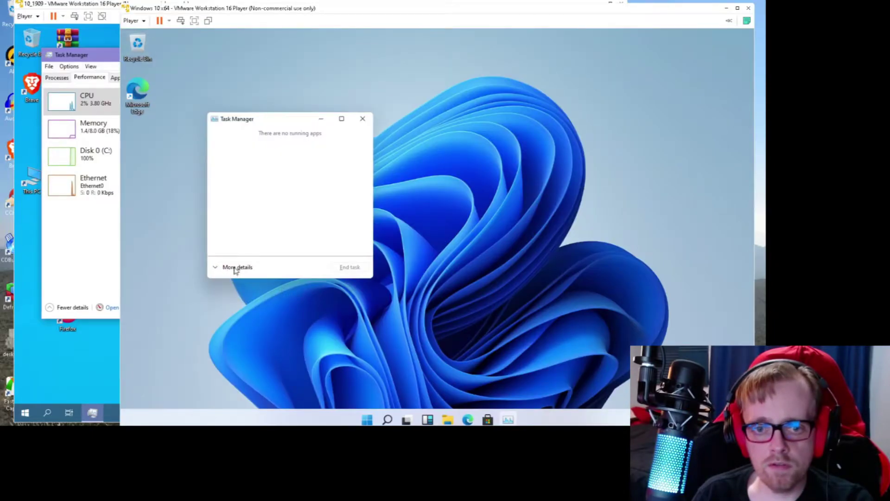
click(235, 268)
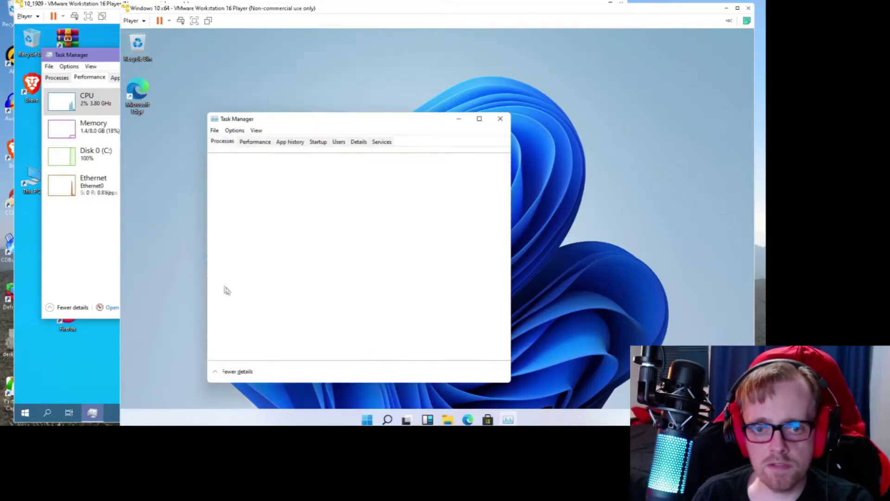
right_click(463, 268)
mouse_move(491, 273)
click(601, 284)
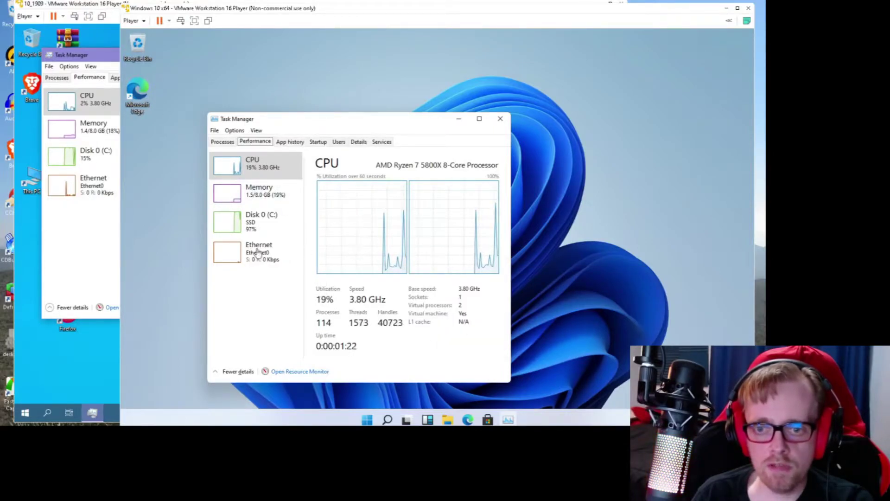
click(101, 9)
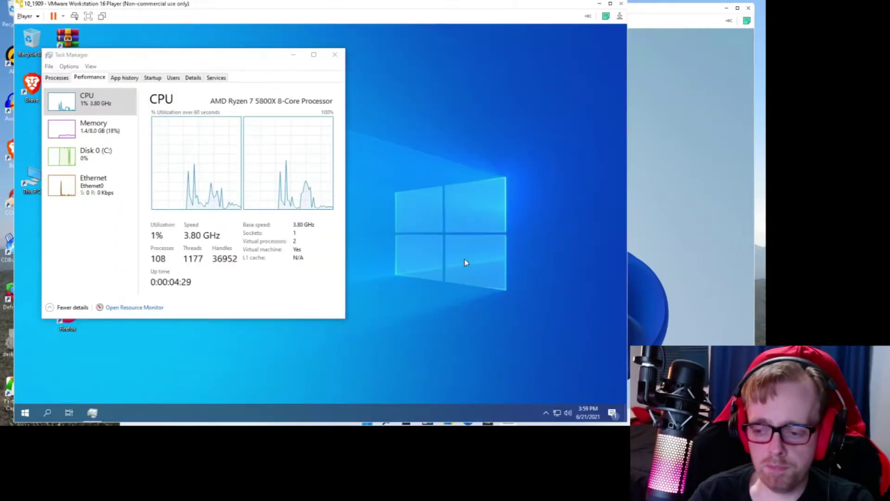
Open and close the Start menu in the 10_1909 virtual machine to check how it behaves.
key(super+Pause)
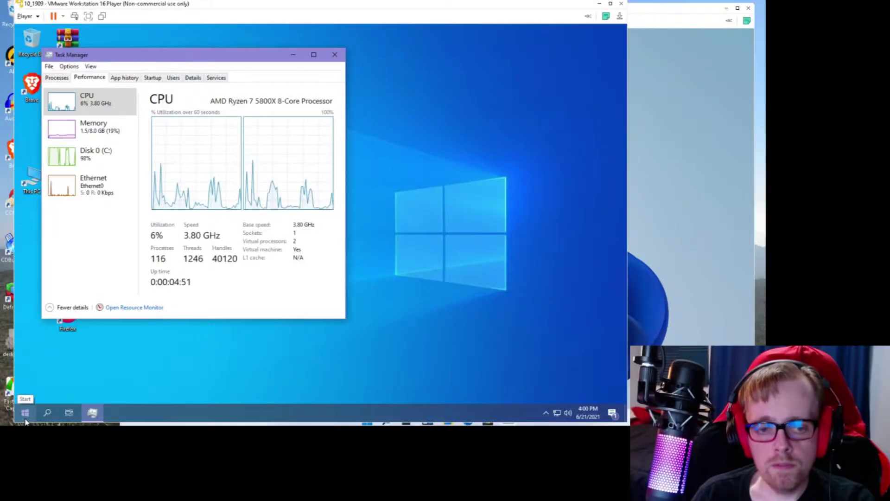
click(25, 414)
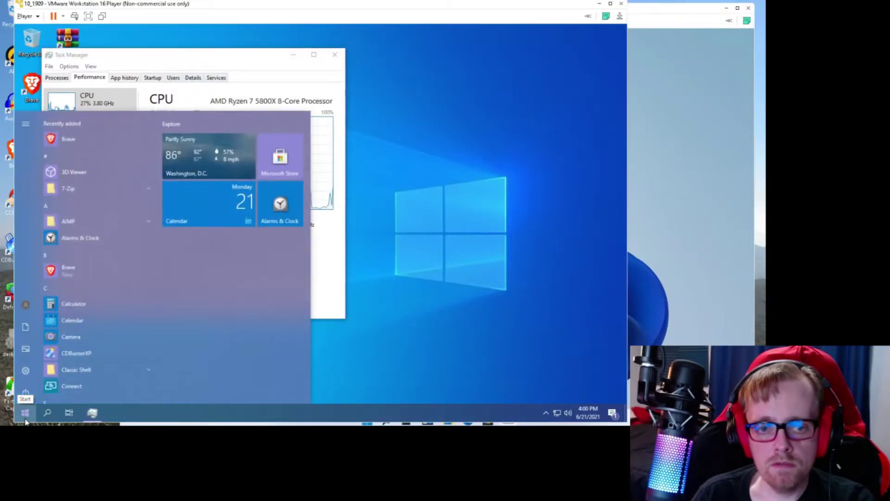
click(26, 419)
click(25, 419)
click(26, 418)
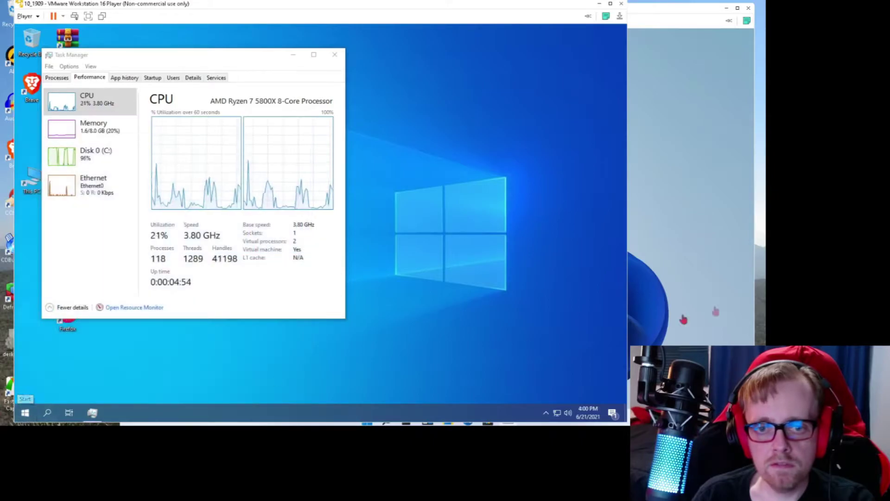
Close Task Manager in the Windows 10 x64 virtual machine and try its Start menu search with random text beginning "ks".
click(687, 292)
click(500, 122)
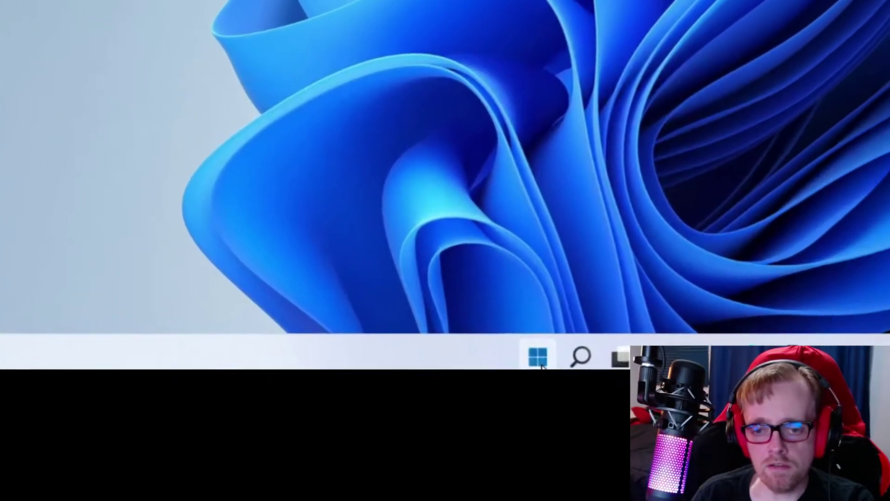
click(798, 332)
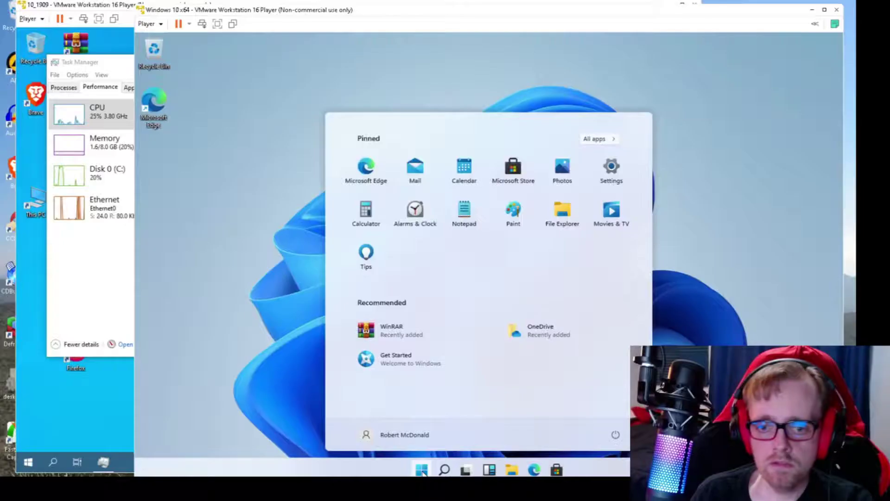
text(ks)
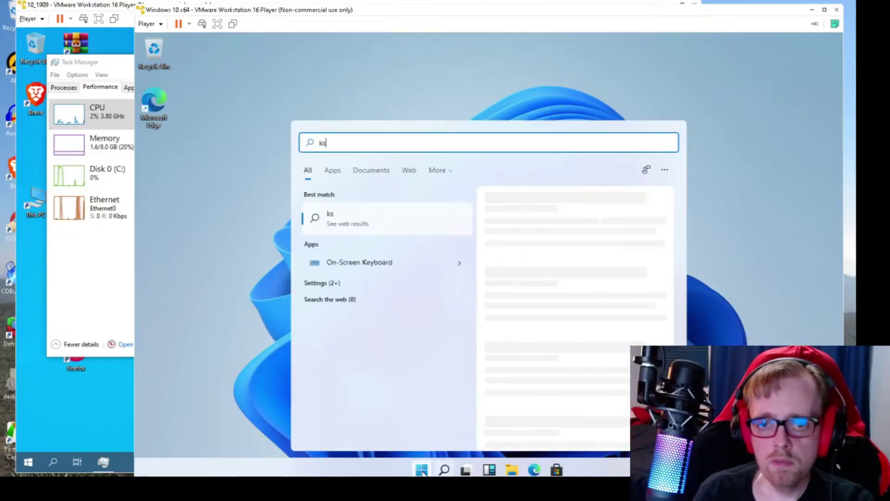
text(ksksd)
Display the System information and run winver in the 10_1909 virtual machine to examine its Windows version.
click(107, 422)
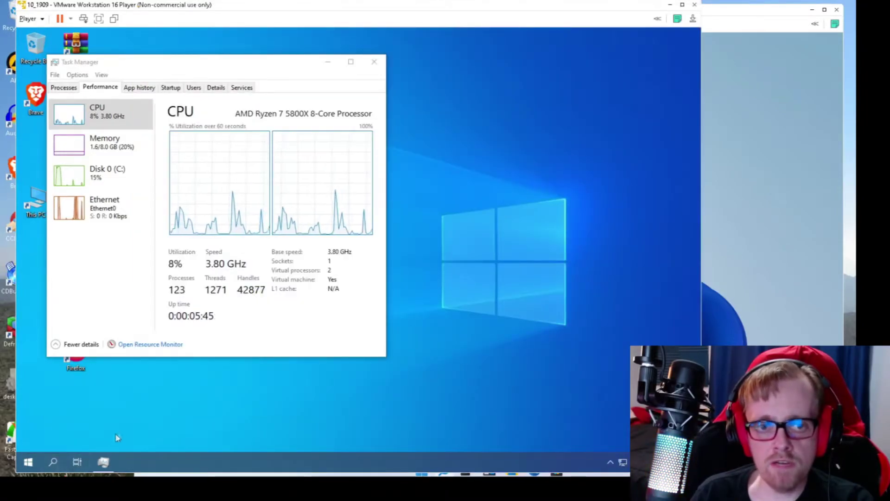
key(super+Pause)
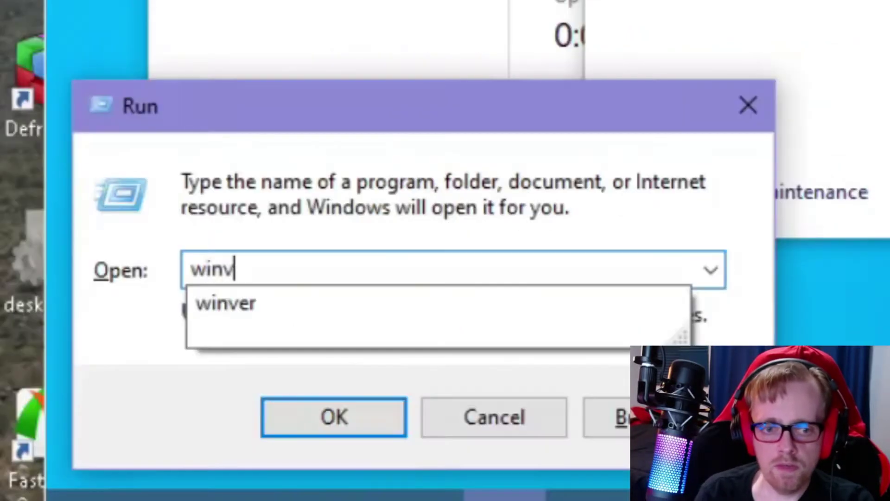
text(er)
key(Return)
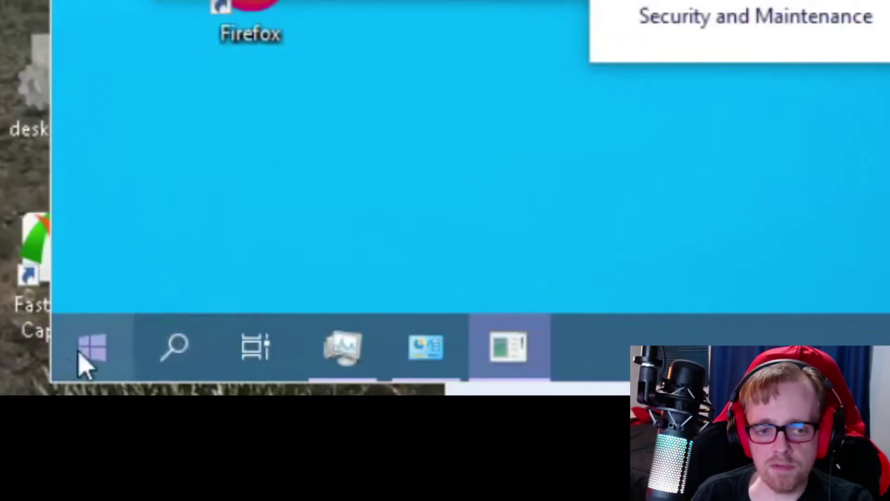
Try the Start menu search in the 10_1909 virtual machine with the random text "skdkdksklsksks" and dismiss it.
click(81, 358)
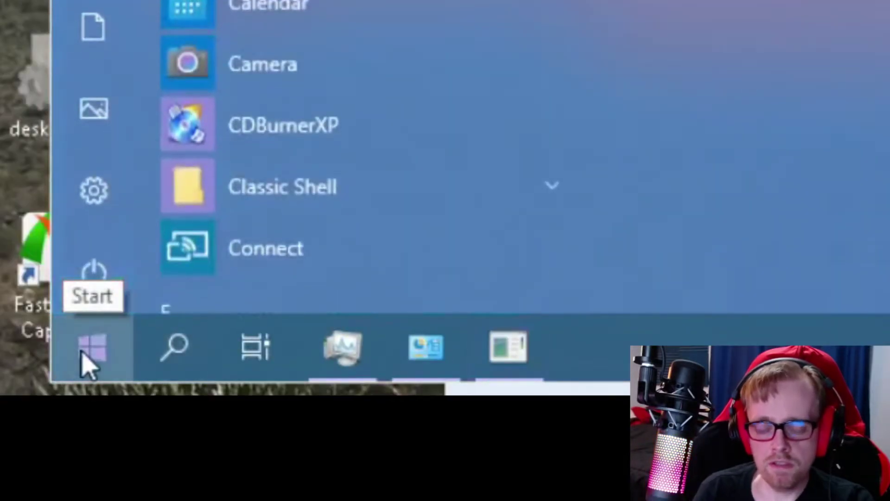
text(skdkdksklsksks)
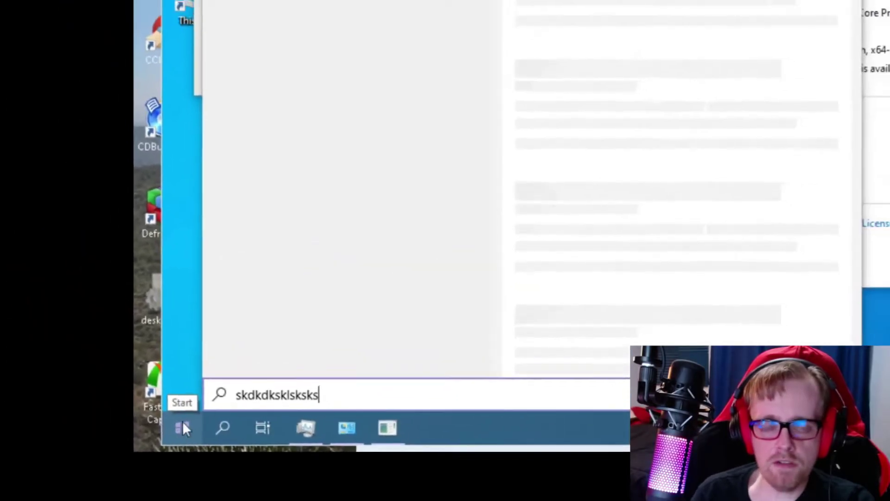
key(Escape)
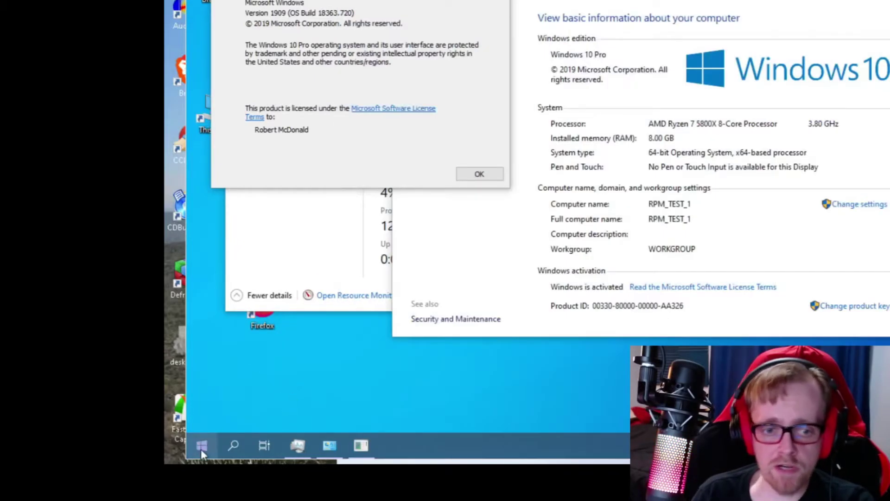
Compare the Start button's shortcut menus in both virtual machines, and choose Task Manager from each.
right_click(201, 449)
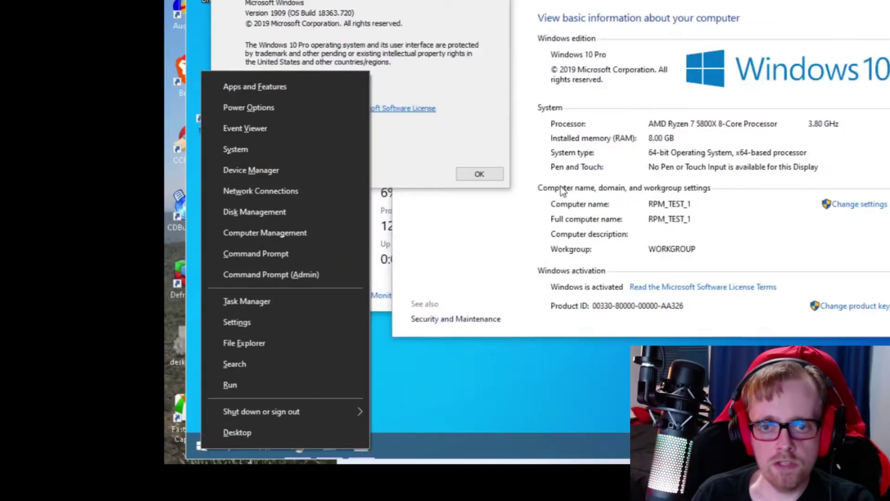
key(t)
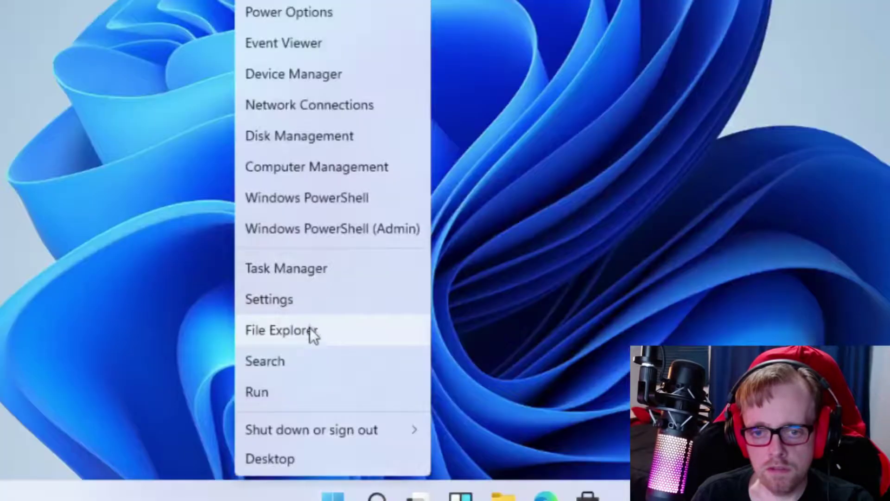
click(316, 271)
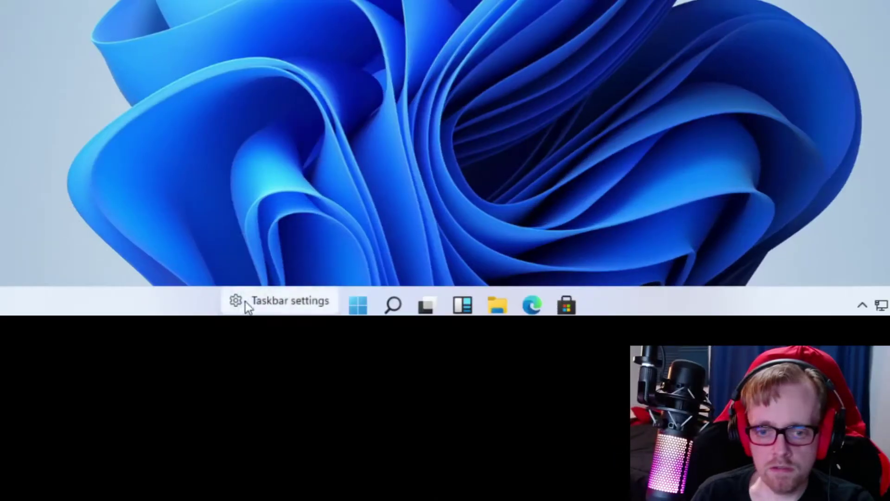
Try to change the taskbar's height in the 10_1909 virtual machine.
click(182, 293)
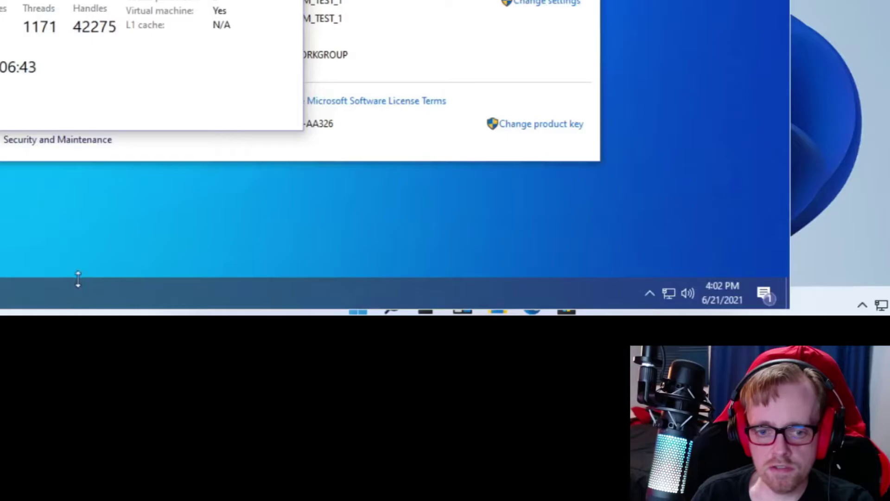
drag(78, 279, 93, 262)
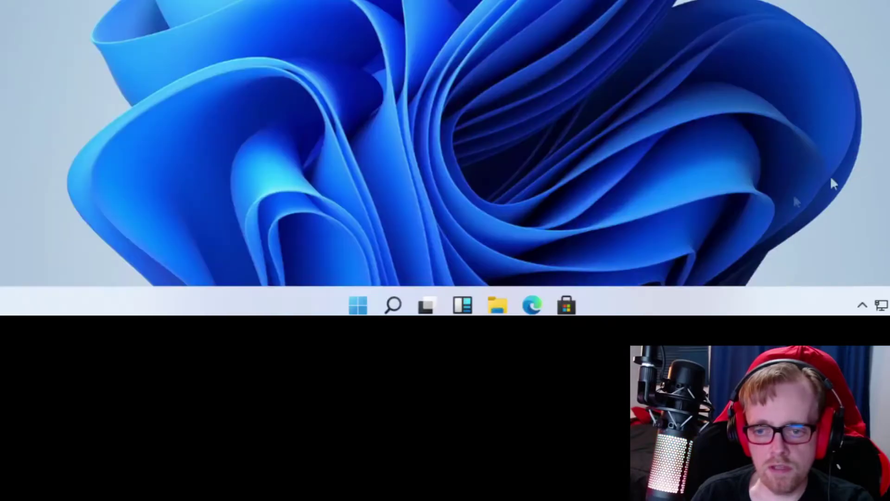
Turn off the Task View button in the Windows 10 x64 machine's Taskbar settings and check that Task View still works.
right_click(255, 303)
click(293, 308)
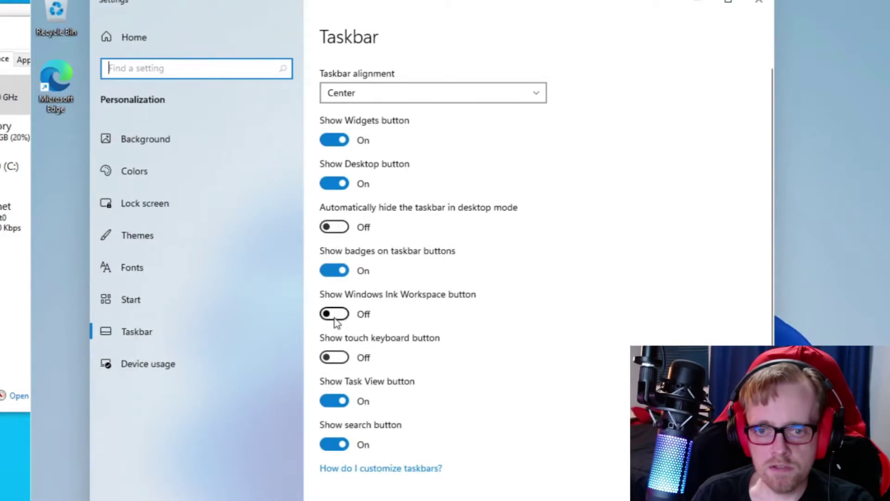
click(335, 402)
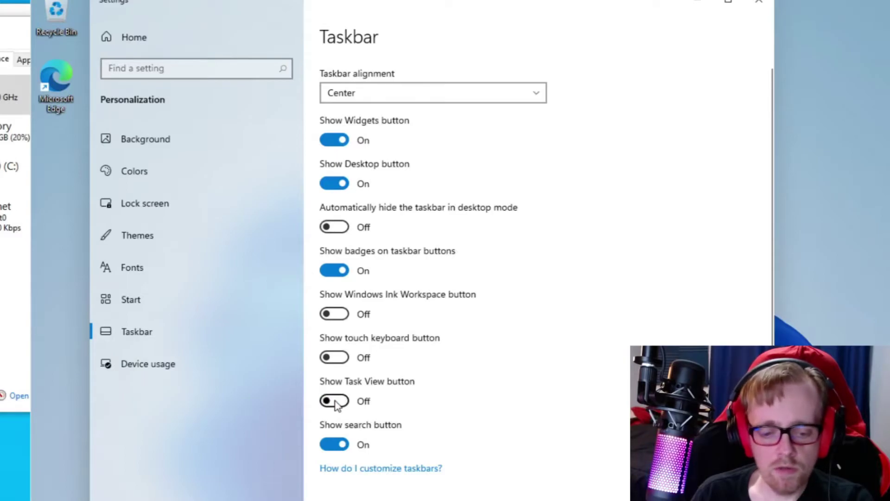
key(super+Tab)
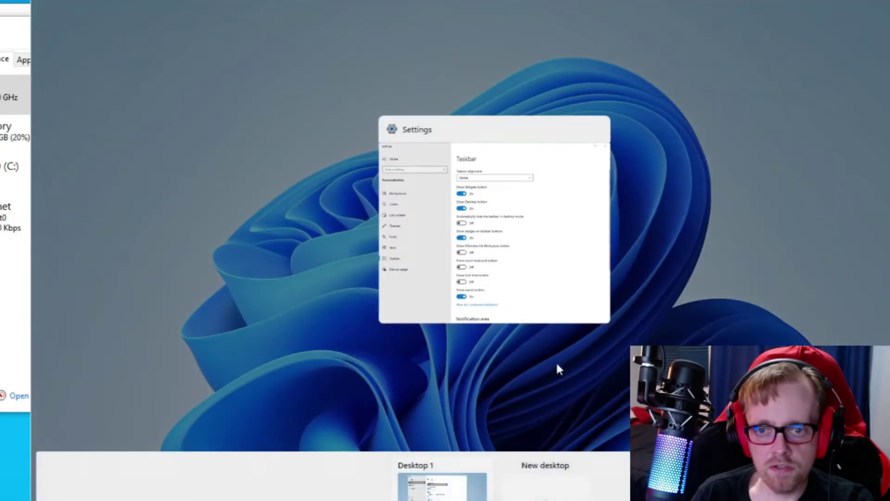
key(super+Tab)
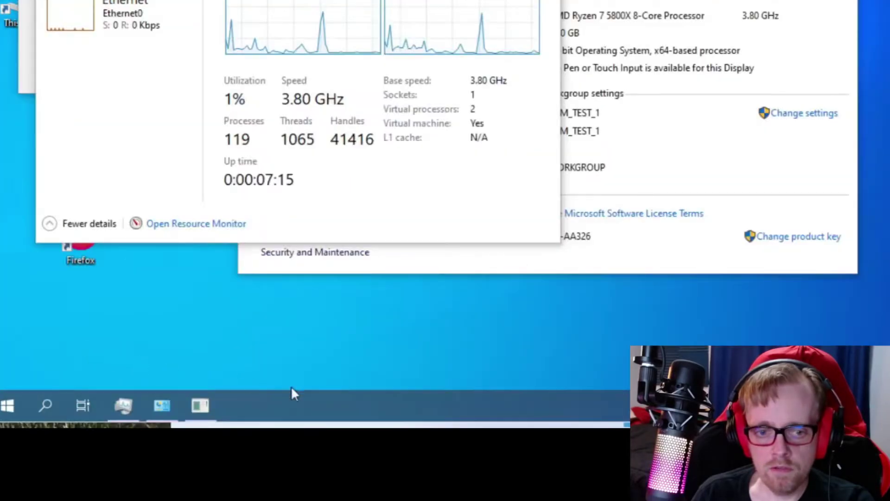
Hide the search and Task View buttons on the taskbar of the 10_1909 virtual machine.
right_click(300, 413)
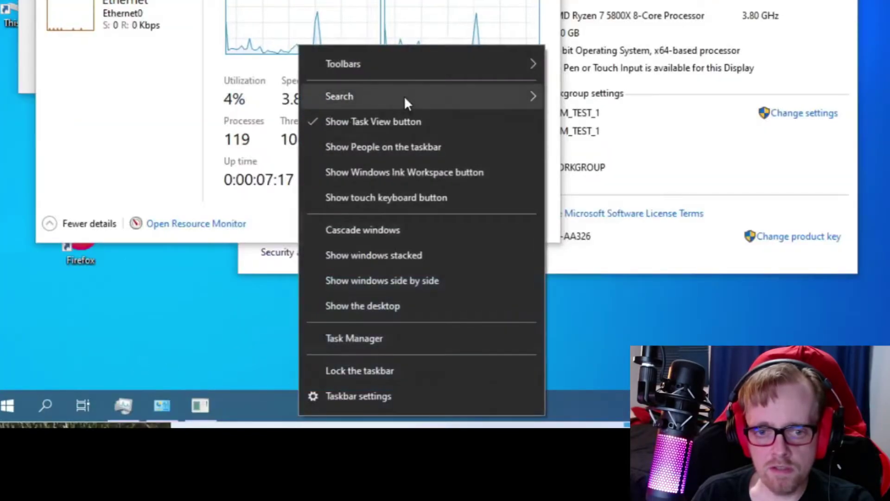
mouse_move(405, 96)
click(607, 104)
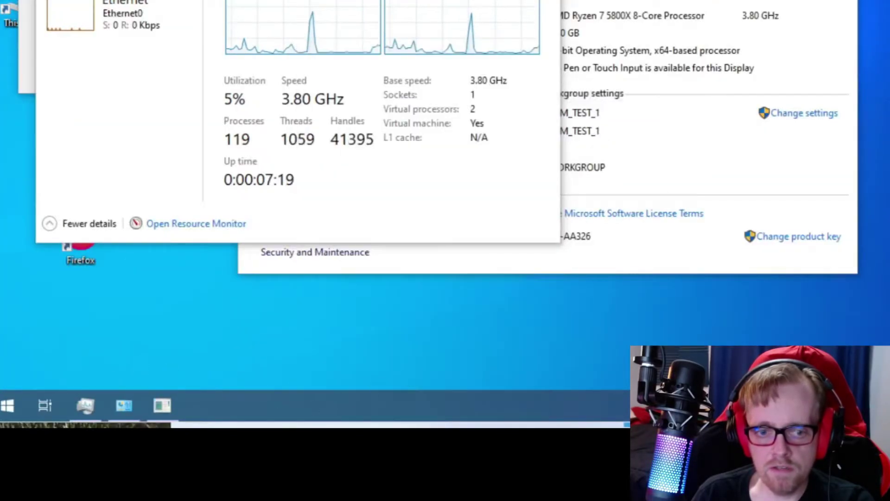
right_click(235, 411)
click(312, 116)
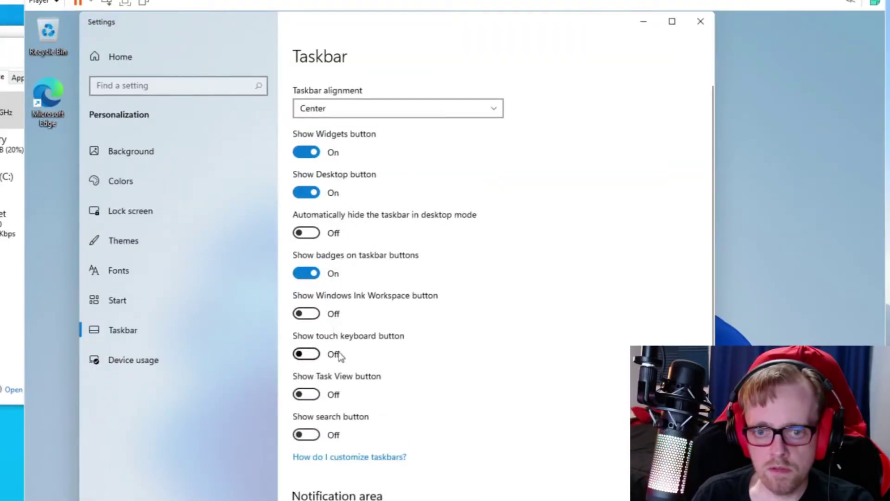
Set the taskbar alignment to Left in the Windows 10 x64 virtual machine and check its Start menu and Widgets.
click(356, 114)
click(353, 90)
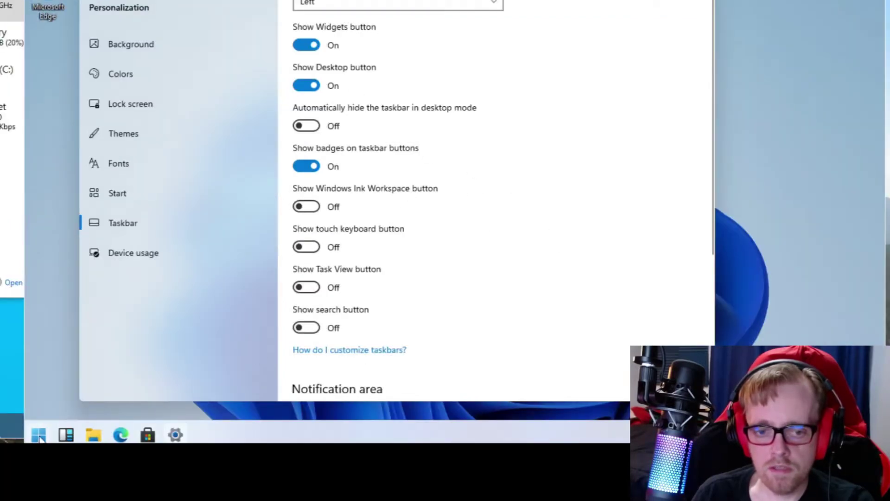
click(39, 436)
click(39, 436)
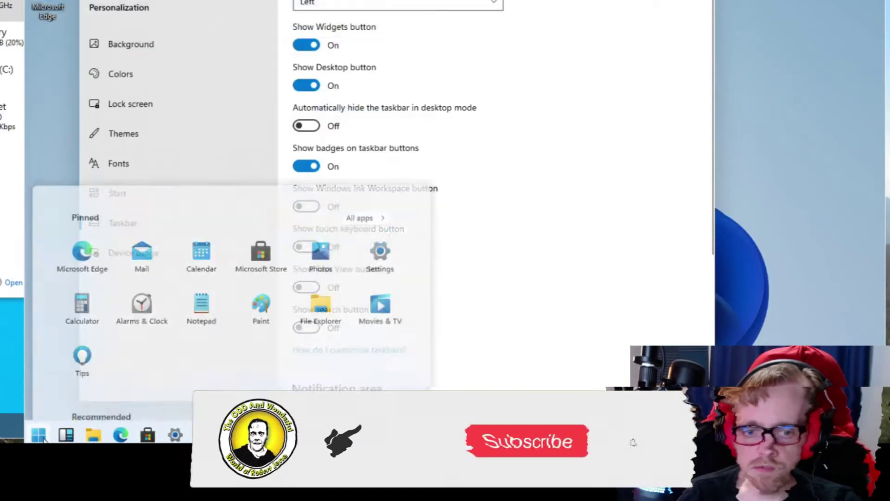
click(66, 435)
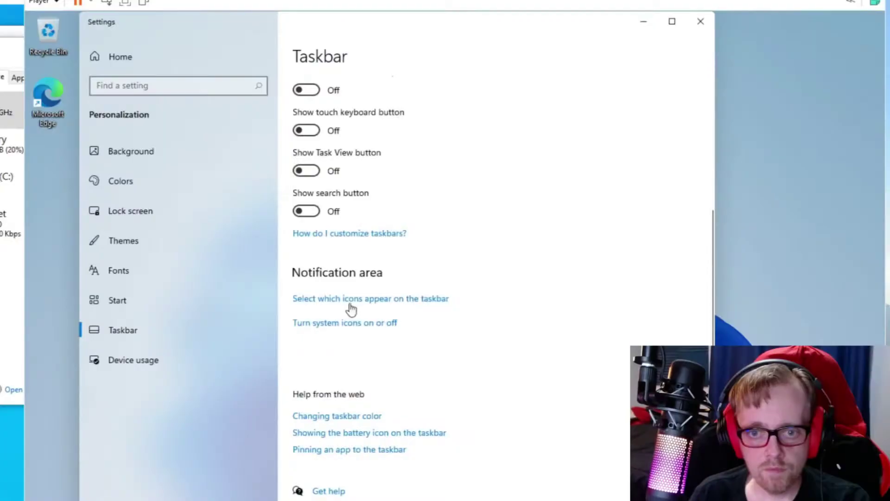
Examine the taskbar icon selection page in the Windows 10 x64 machine and the Taskbar settings in the 10_1909 machine.
click(364, 306)
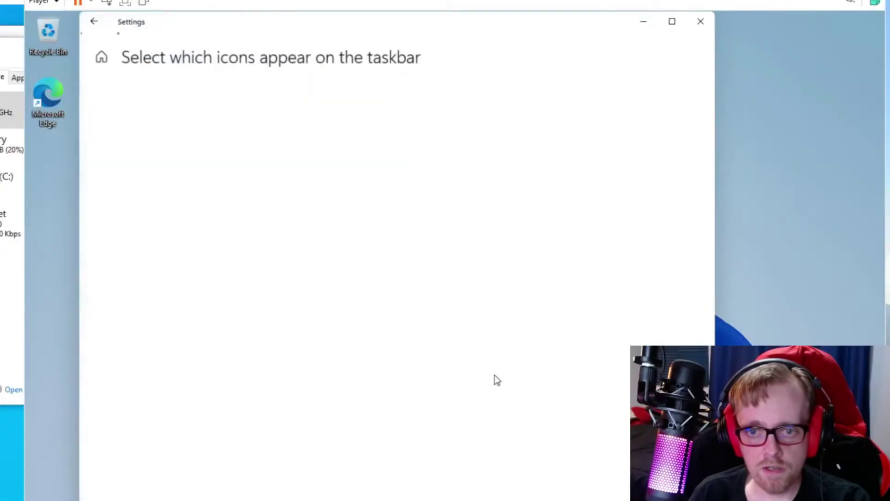
click(107, 112)
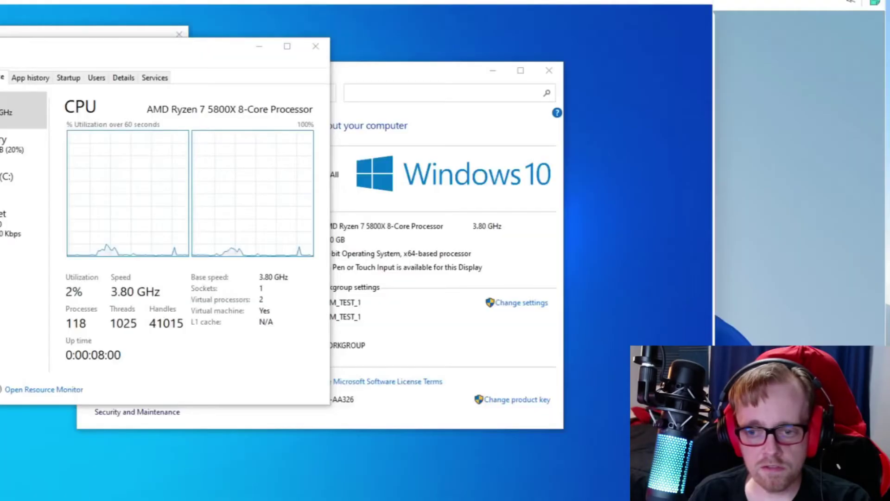
right_click(438, 500)
click(468, 500)
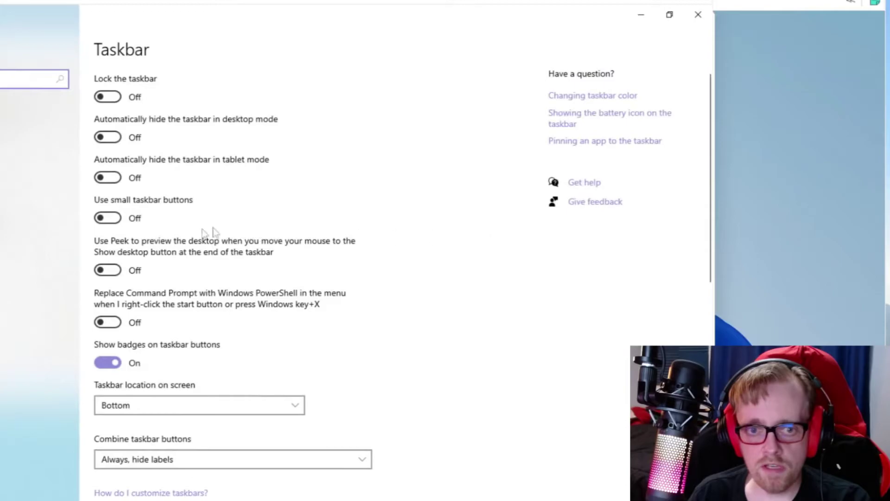
scroll(215, 232, down, 5)
click(177, 311)
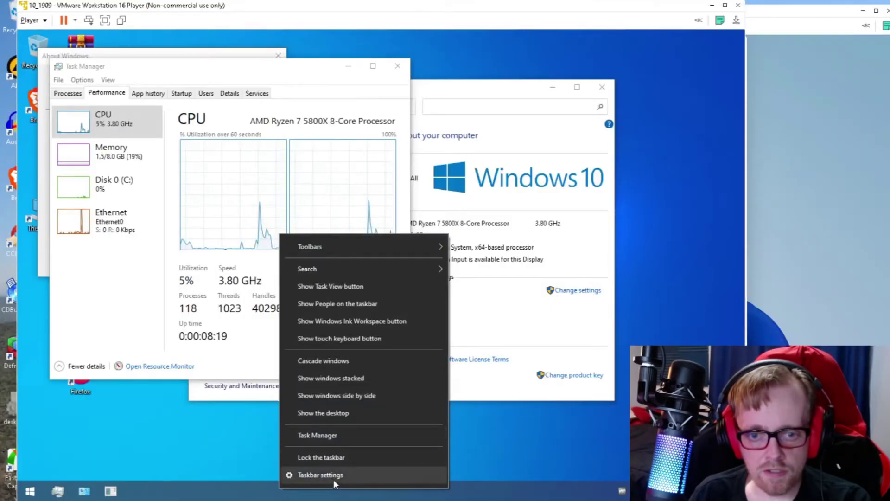
Turn on small taskbar buttons in the Taskbar settings of the 10_1909 virtual machine.
click(333, 480)
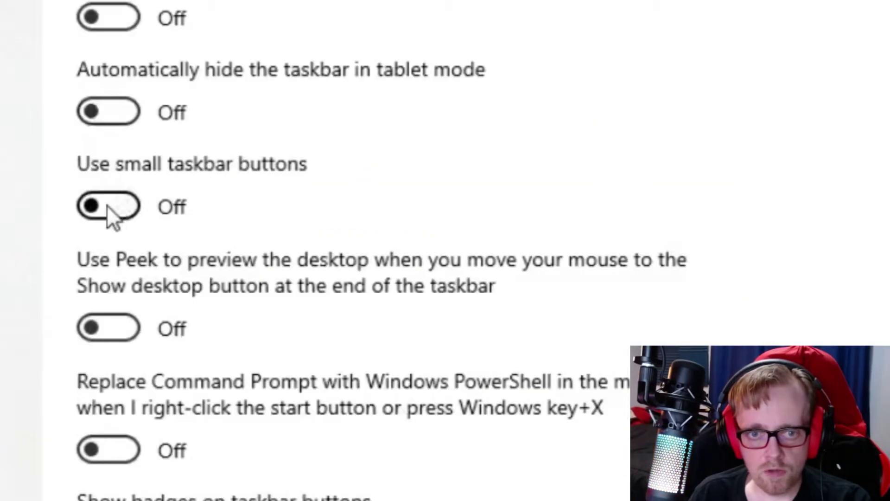
click(108, 206)
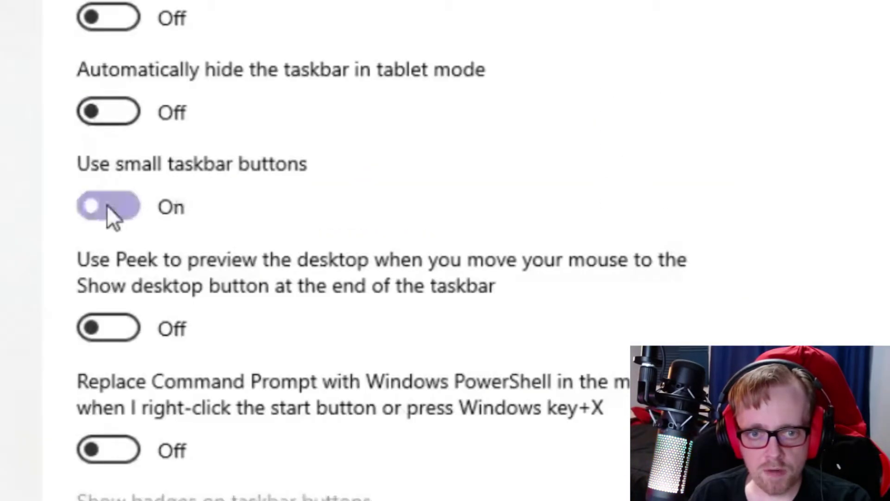
Set the 10_1909 machine's taskbar buttons to combine when the taskbar is full, and make the taskbar taller.
scroll(449, 312, down, 5)
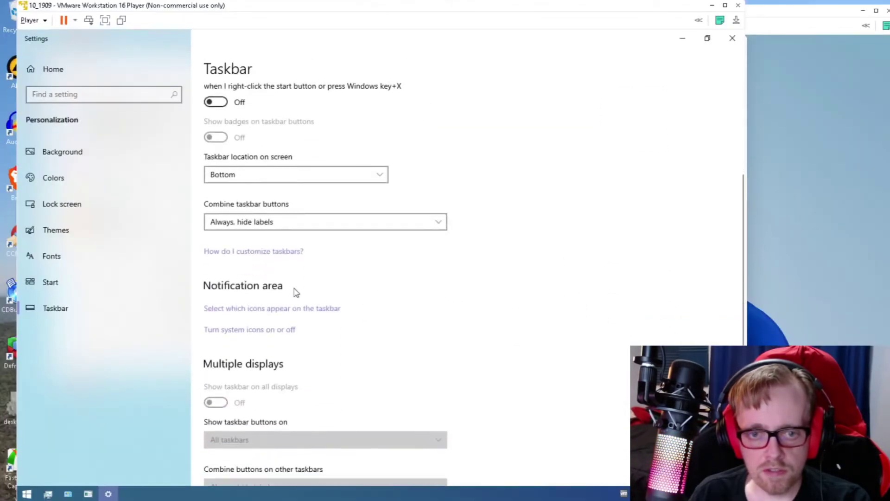
click(227, 223)
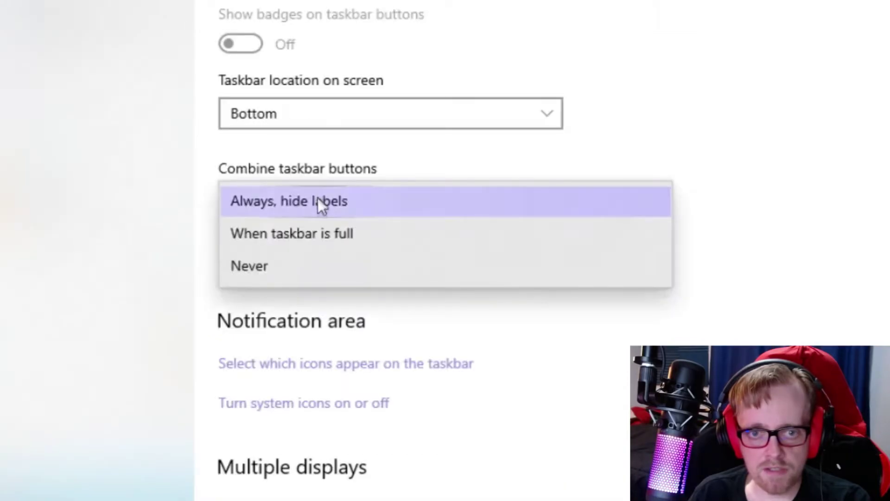
click(322, 237)
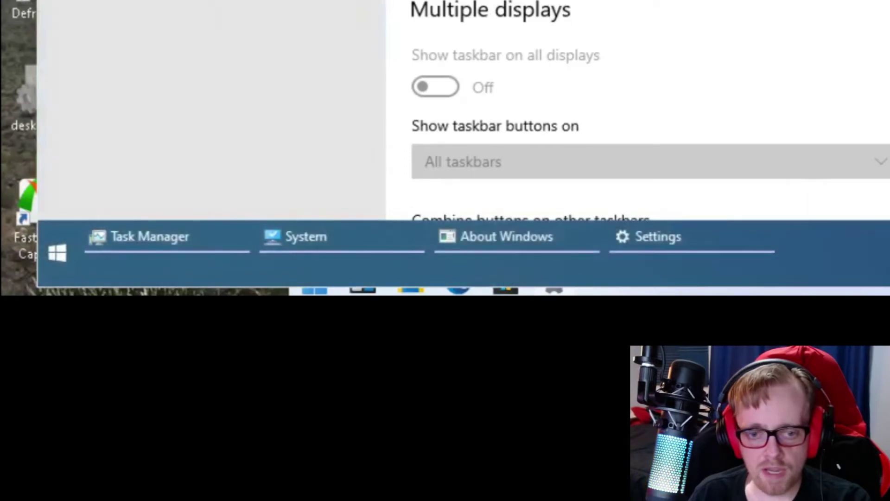
drag(880, 224, 883, 204)
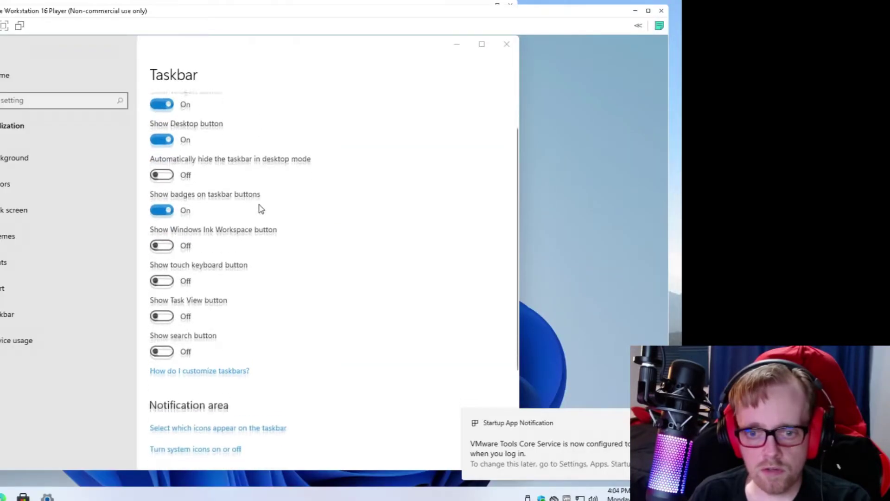
Examine the Taskbar settings in the Windows 10 x64 machine and look at the web help on changing the taskbar color.
scroll(246, 280, down, 3)
scroll(206, 207, up, 4)
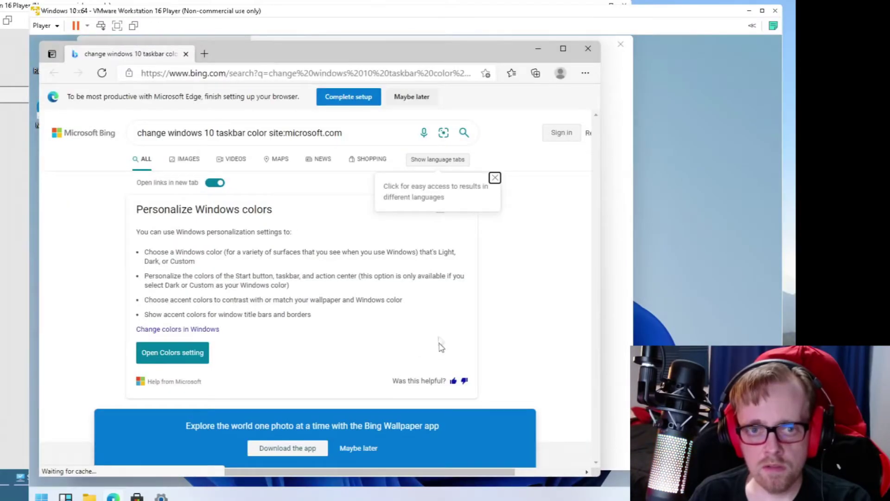
click(588, 48)
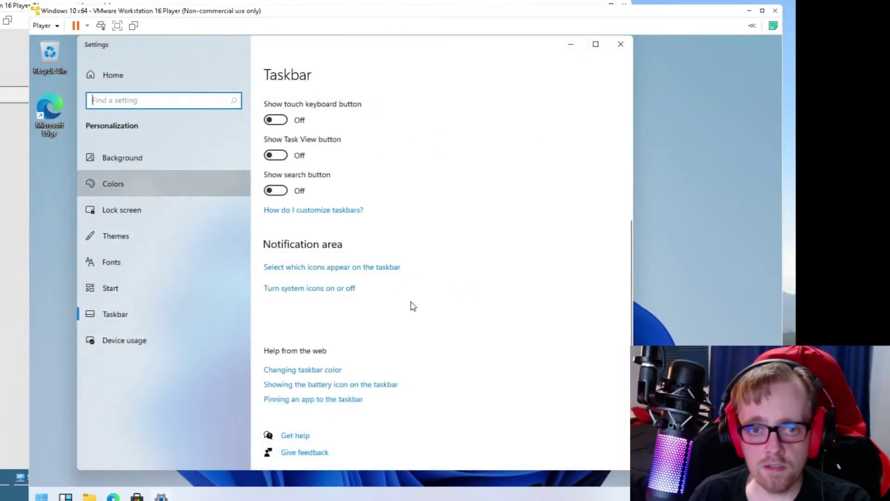
Set a red accent color in the Windows 10 x64 machine, show it on title bars and window borders, and examine the surface options.
scroll(411, 305, down, 3)
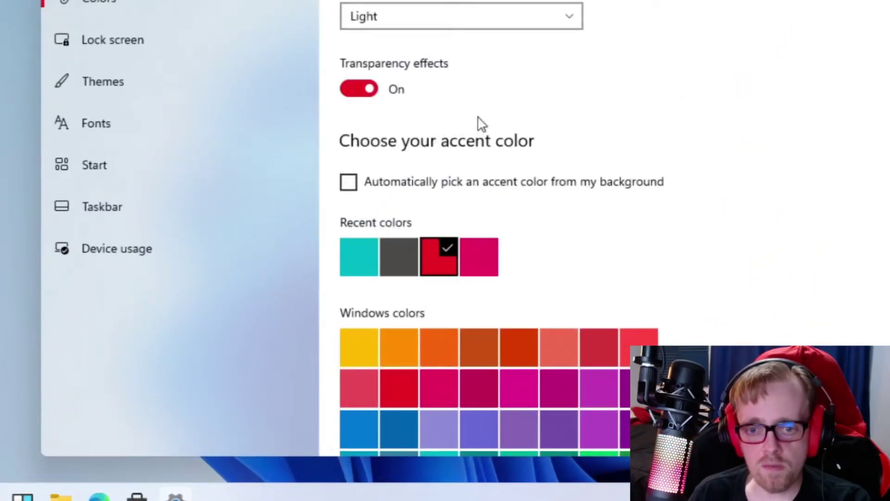
scroll(539, 186, down, 5)
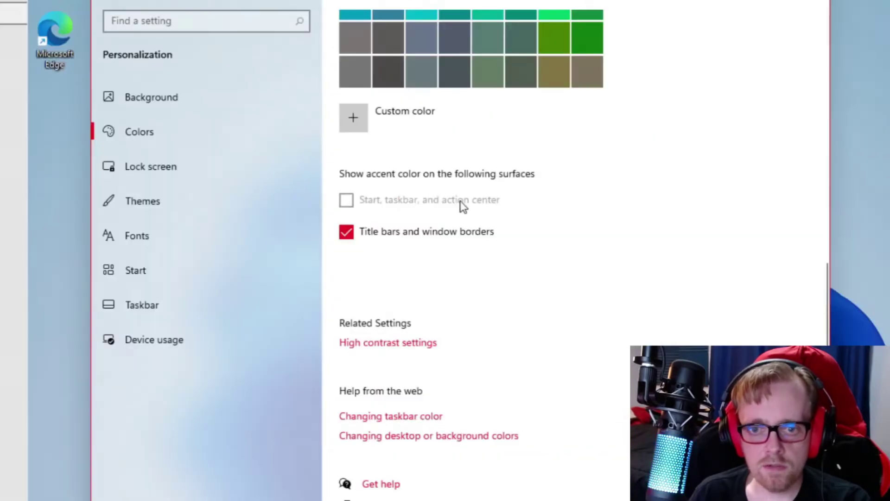
scroll(464, 268, up, 4)
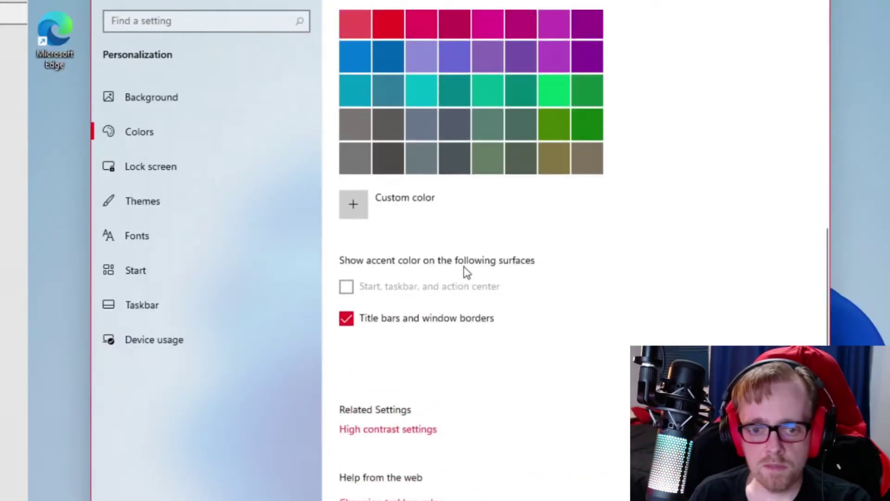
scroll(468, 269, down, 3)
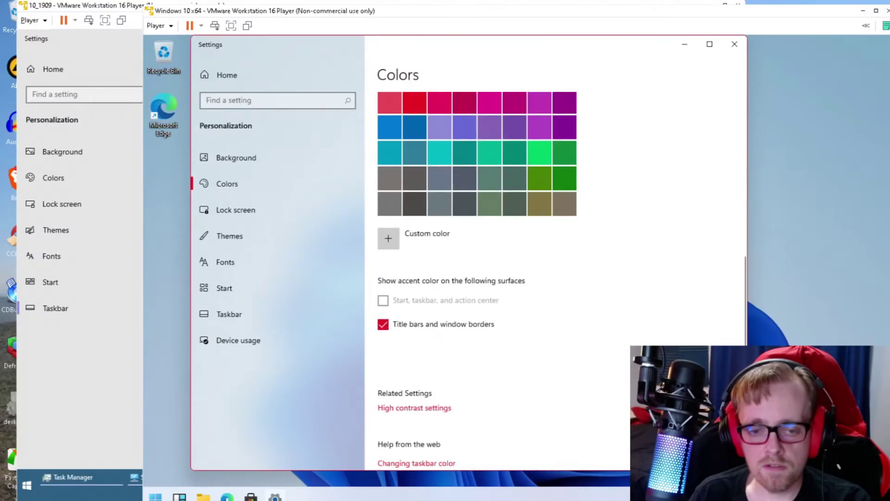
Open Microsoft Edge in the Windows 10 x64 machine and look through its menu and profile settings.
click(227, 497)
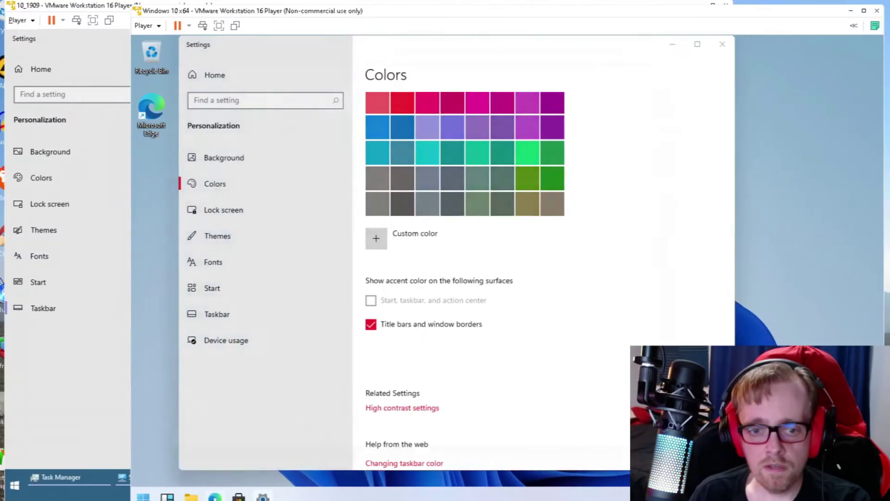
click(582, 73)
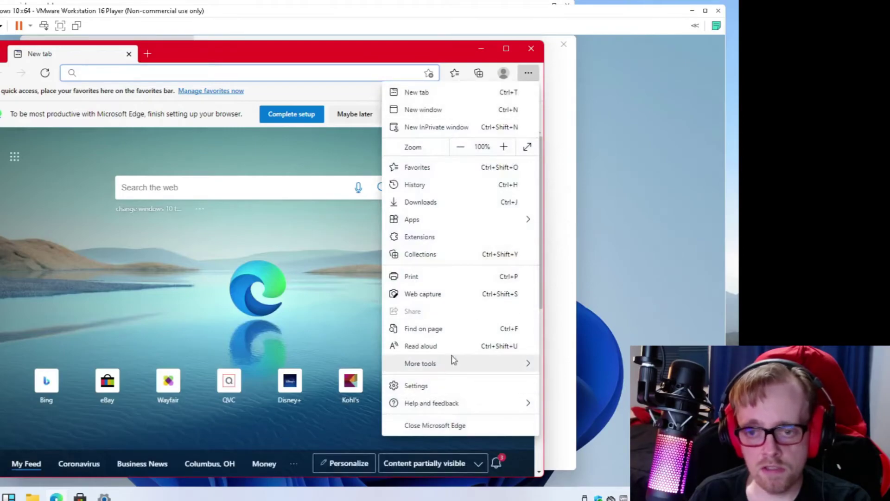
click(418, 386)
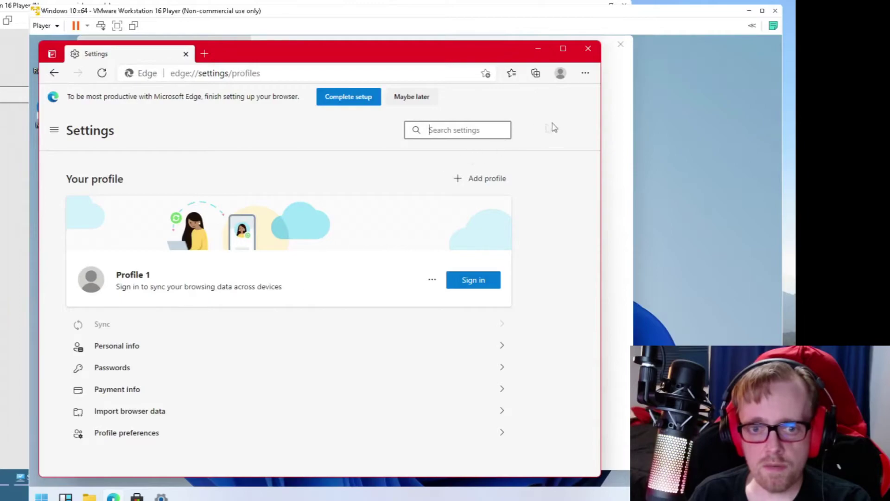
click(585, 73)
click(487, 385)
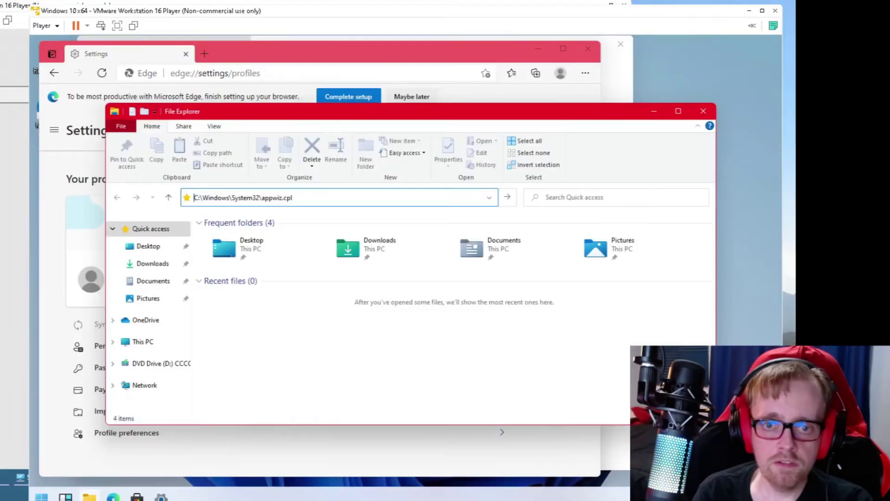
Check the Microsoft Edge entry in Programs and Features through C:\Windows\System32\appwiz.cpl, and search for "ed" in the 10_1909 machine's Start search.
key(Return)
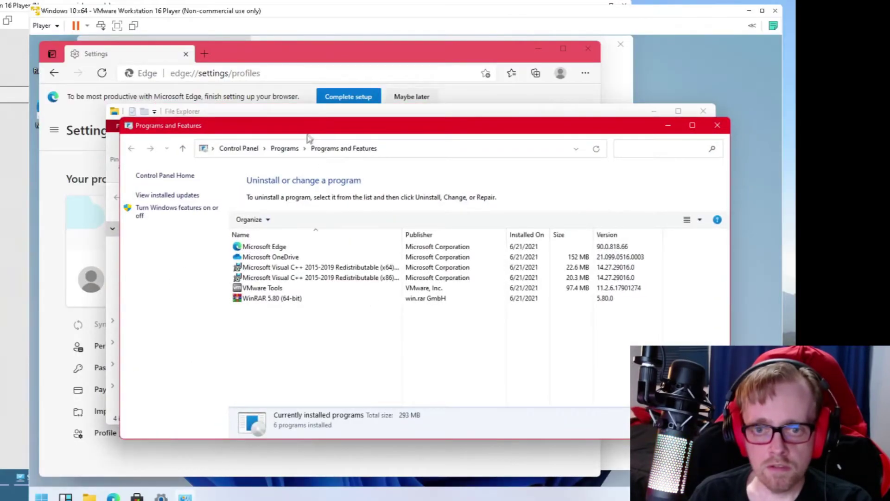
drag(309, 134, 244, 118)
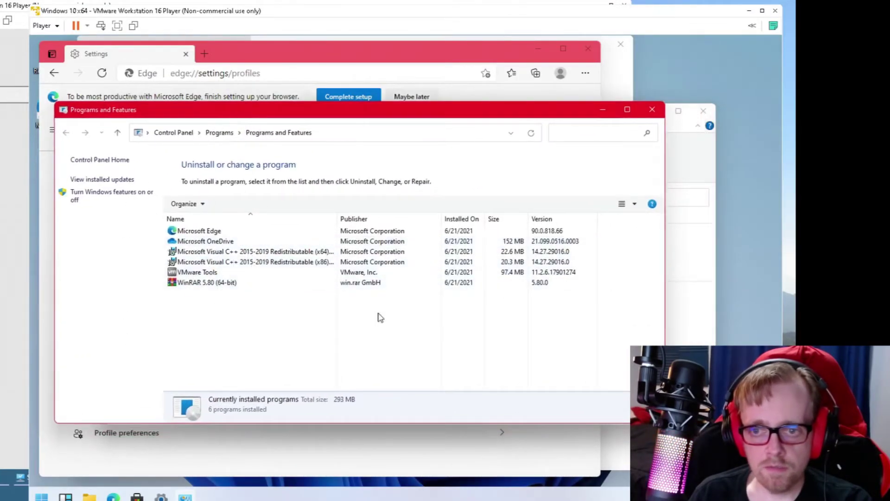
click(218, 231)
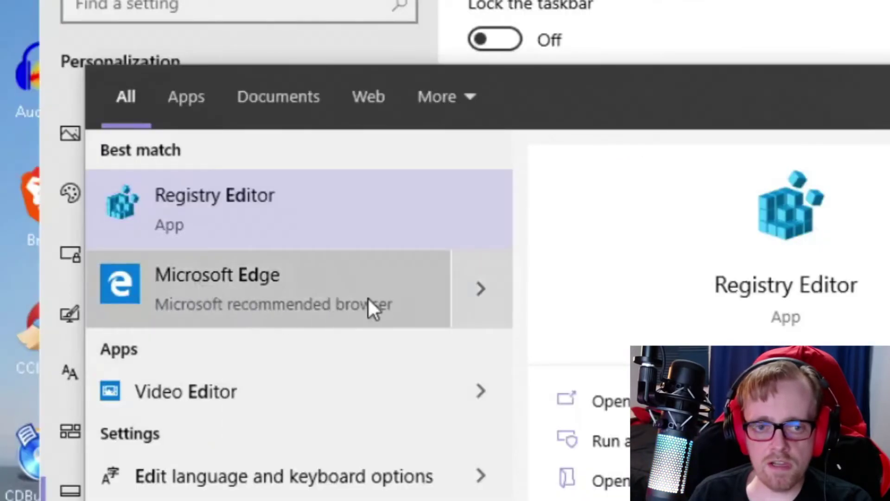
click(368, 297)
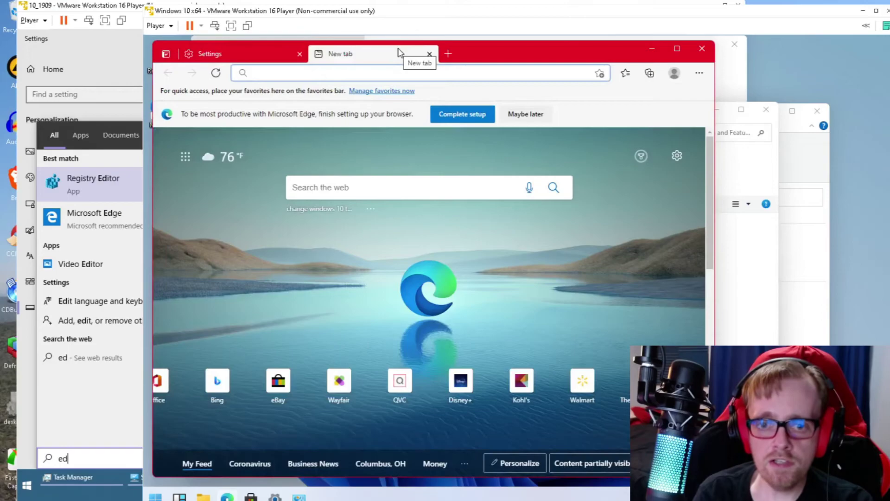
Search the web for "brave installer download" in the Windows 10 x64 machine and start installing the Brave browser from brave.com.
text(b)
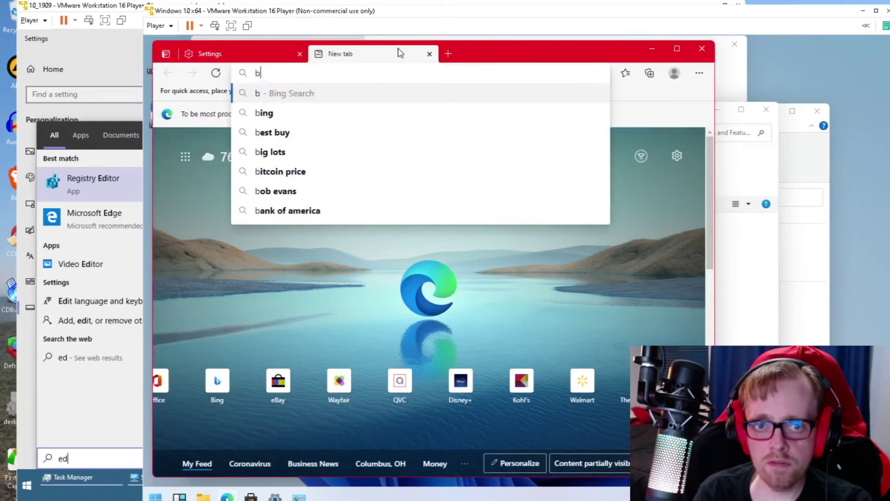
text(rave installer download)
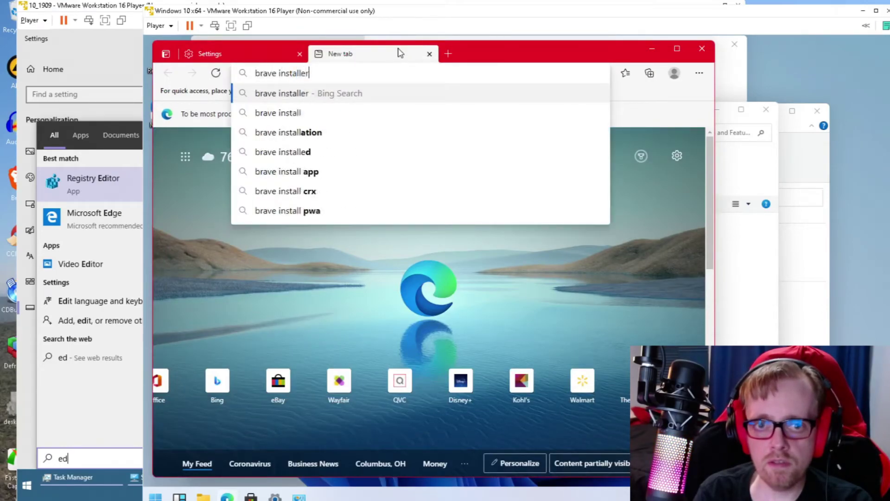
key(Return)
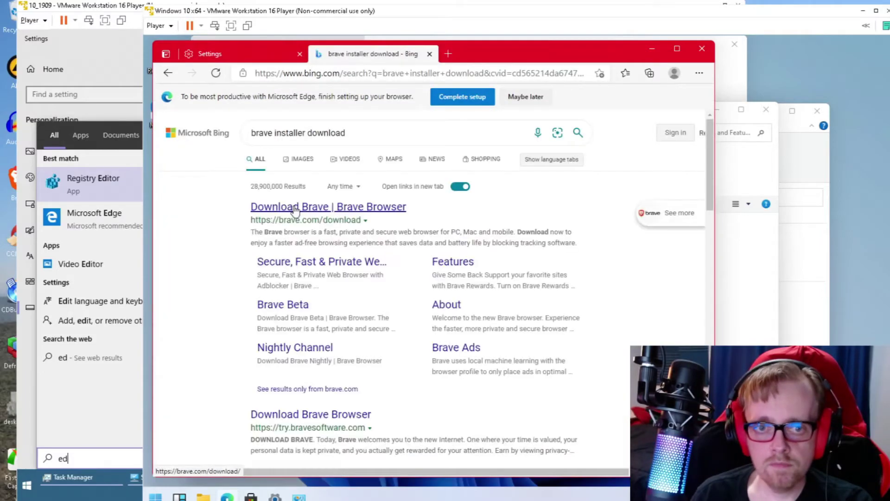
click(299, 209)
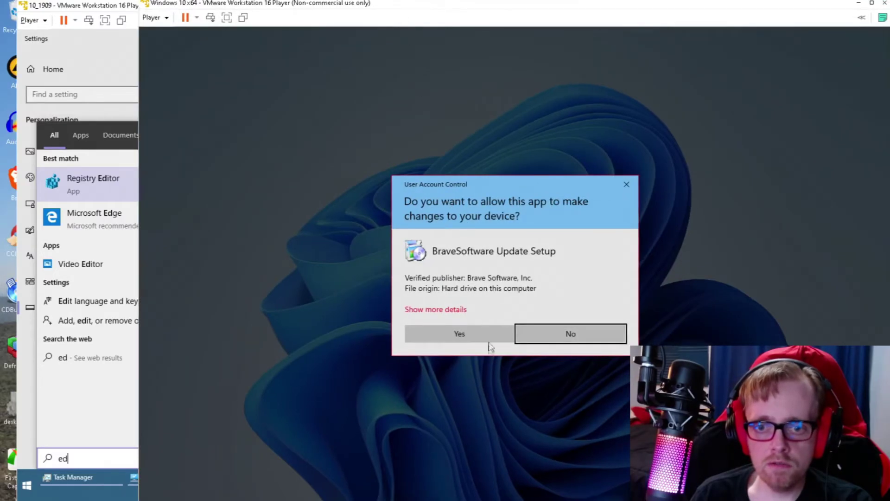
click(461, 334)
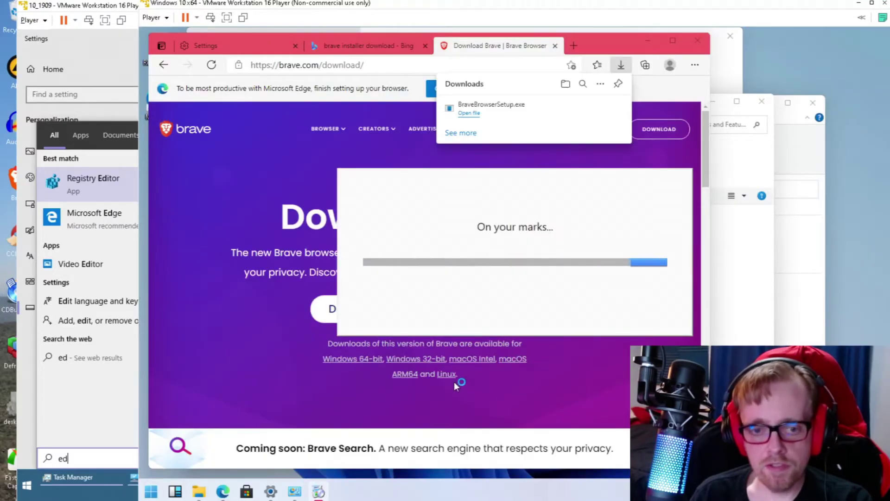
Search the Windows 10 x64 machine for "user acc" and open the User Account Control settings.
key(super)
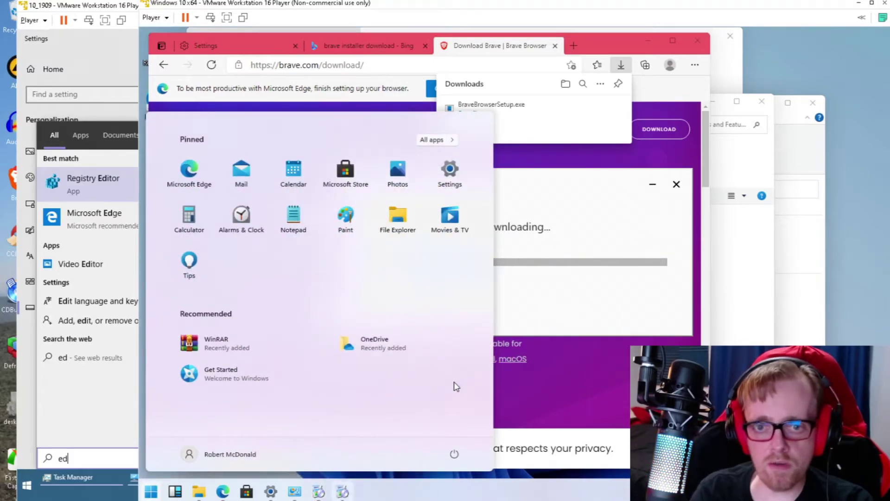
text(upd)
key(BackSpace)
key(BackSpace)
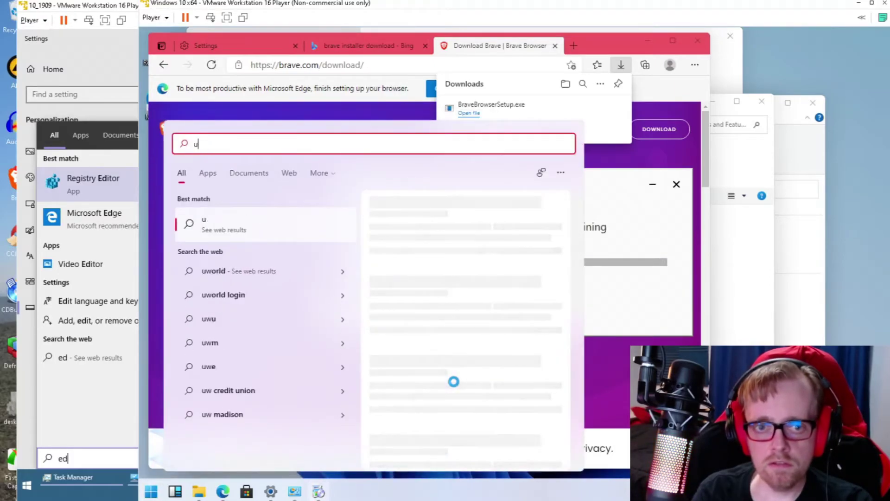
text(ser acc)
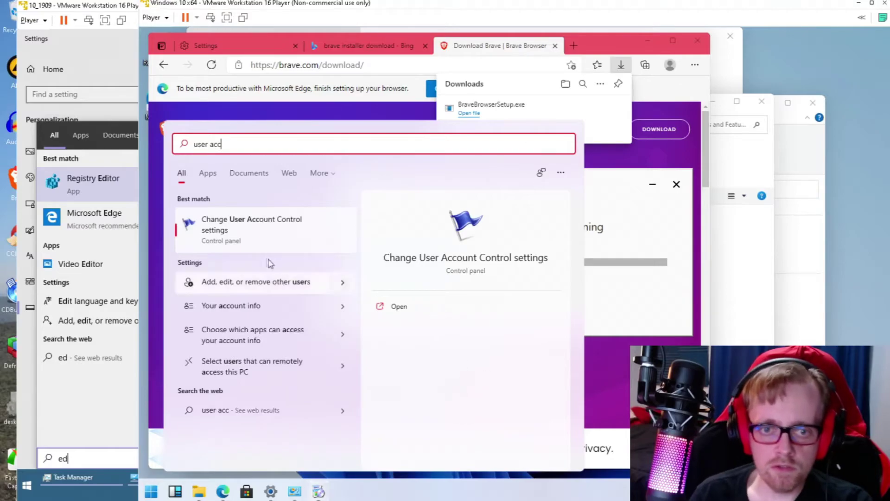
click(269, 229)
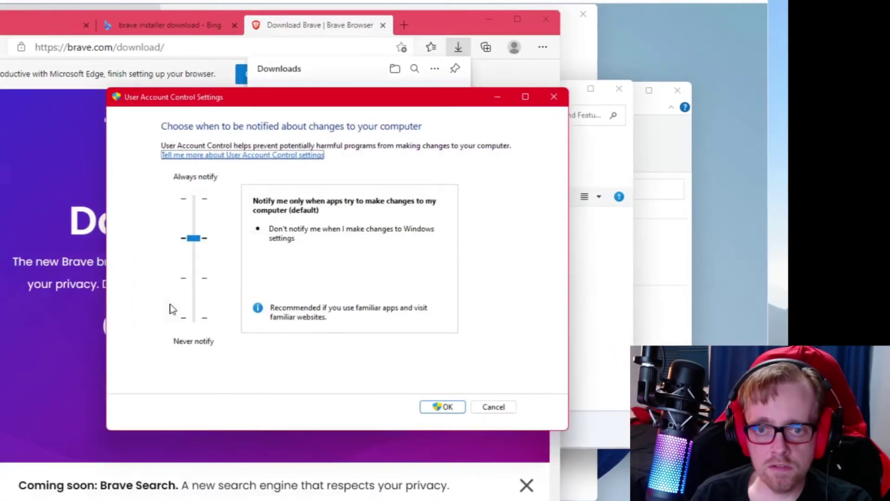
Set User Account Control to Never notify and allow the change.
key(Tab)
key(Down)
key(Down)
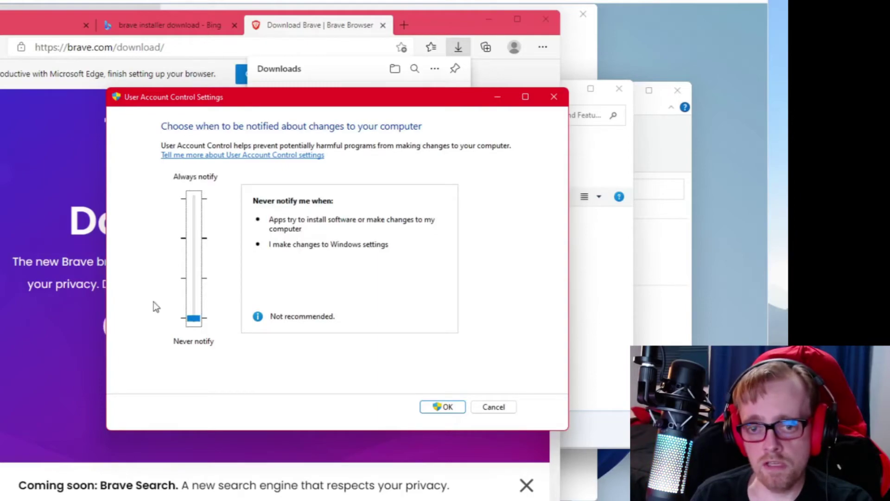
click(438, 407)
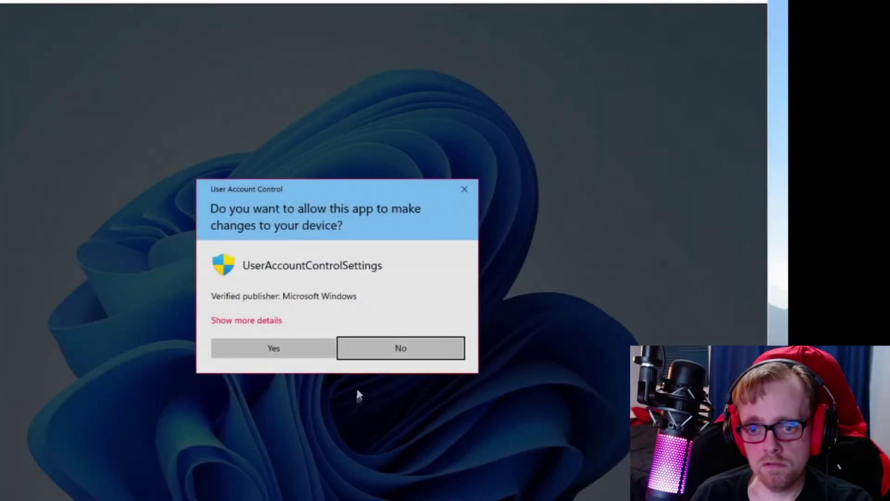
click(274, 346)
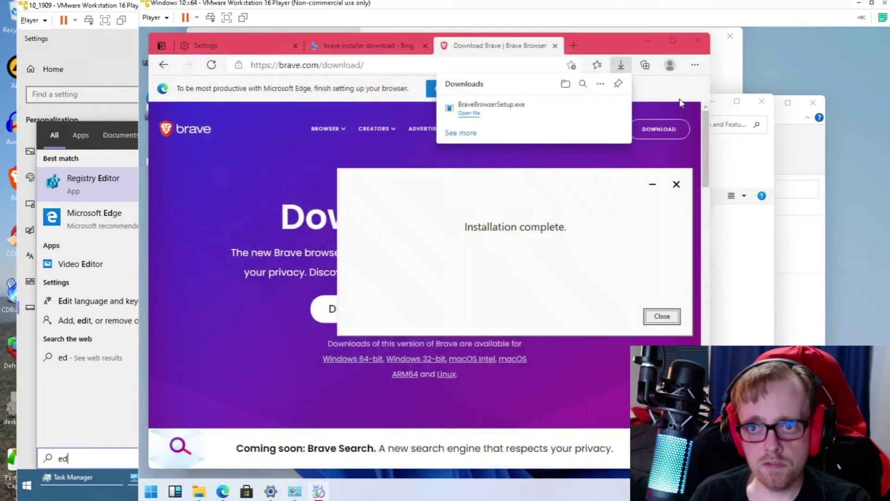
Open the Windows version information in the Windows 10 x64 machine with a Run command.
key(super+r)
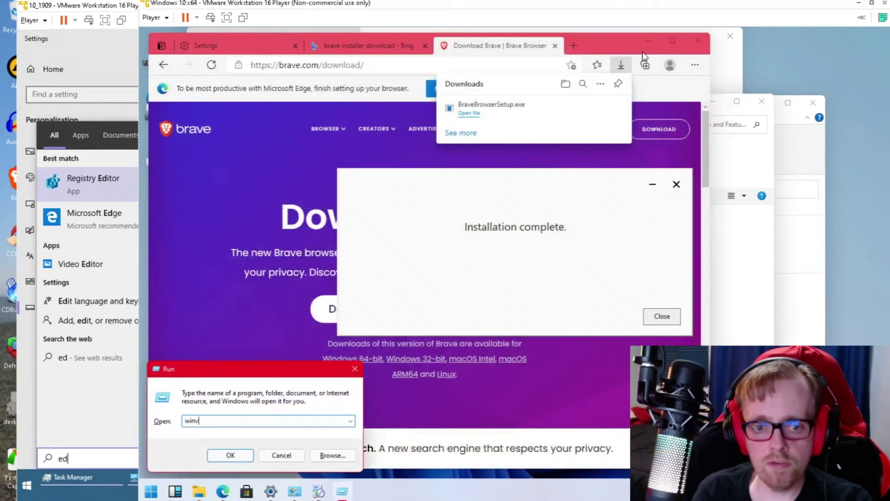
key(Return)
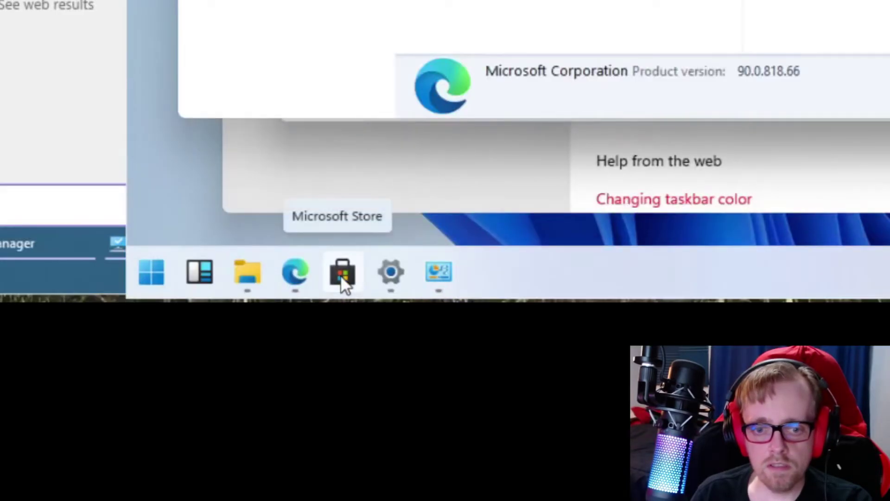
Unpin Microsoft Store from the taskbar of the Windows 10 x64 machine and check the taskbar options for Settings.
right_click(341, 277)
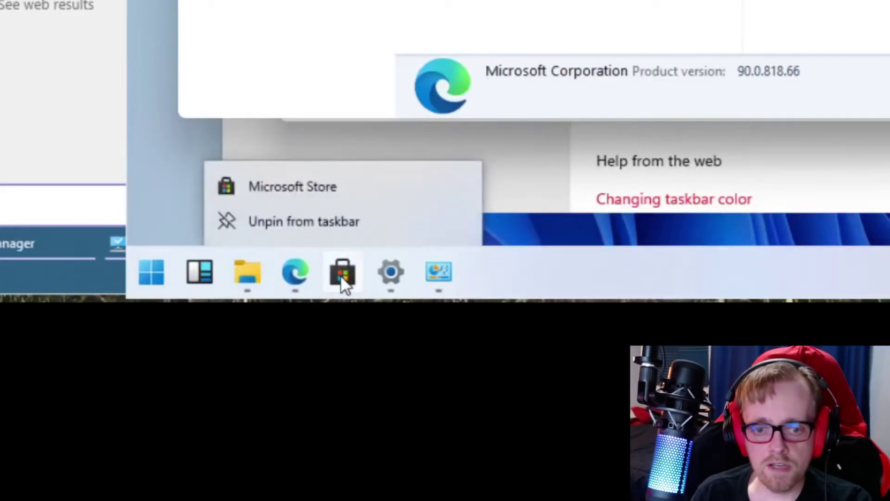
click(348, 225)
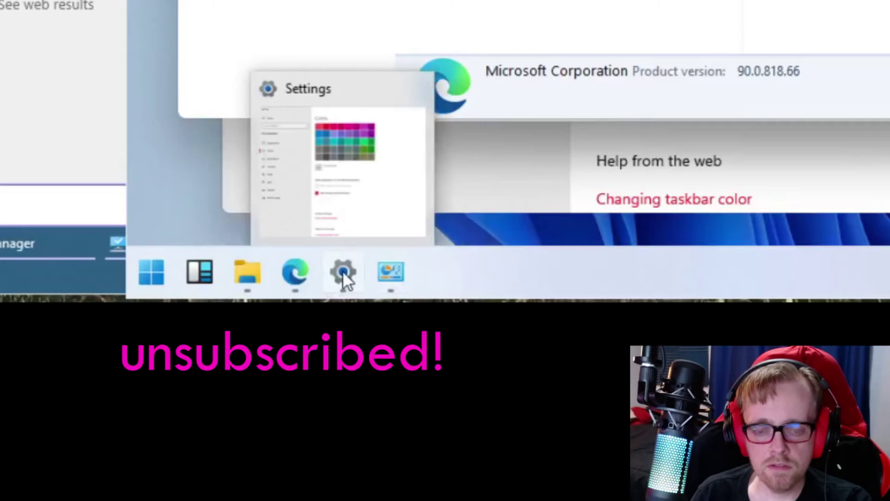
right_click(344, 277)
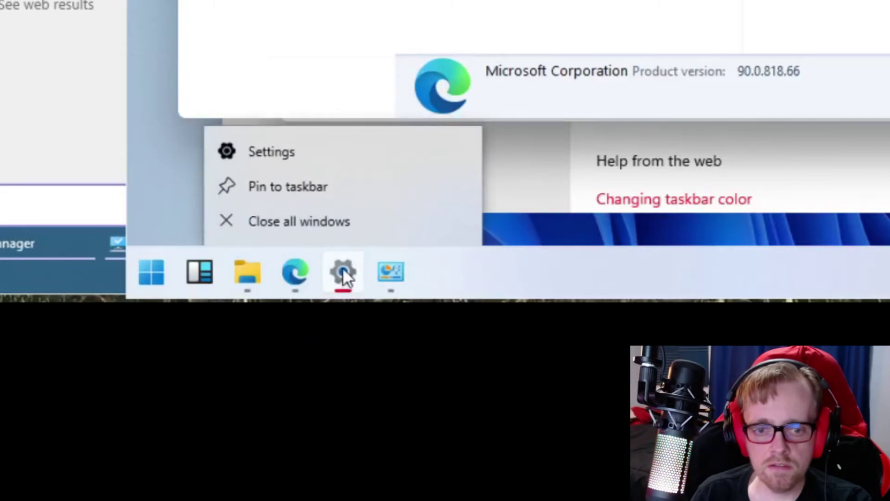
click(460, 272)
mouse_move(388, 275)
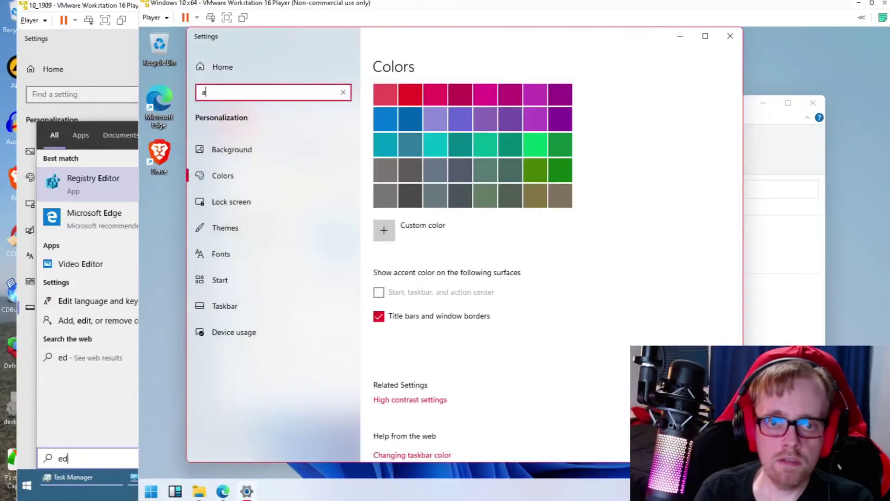
Search Settings for "apps", open Add or remove programs and look through the whole Apps & features list.
key(Return)
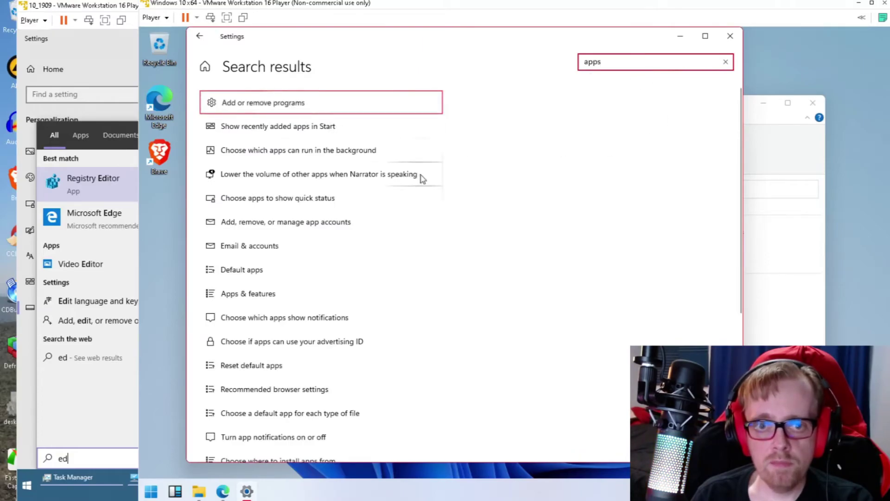
key(Return)
scroll(510, 256, down, 5)
scroll(511, 256, down, 15)
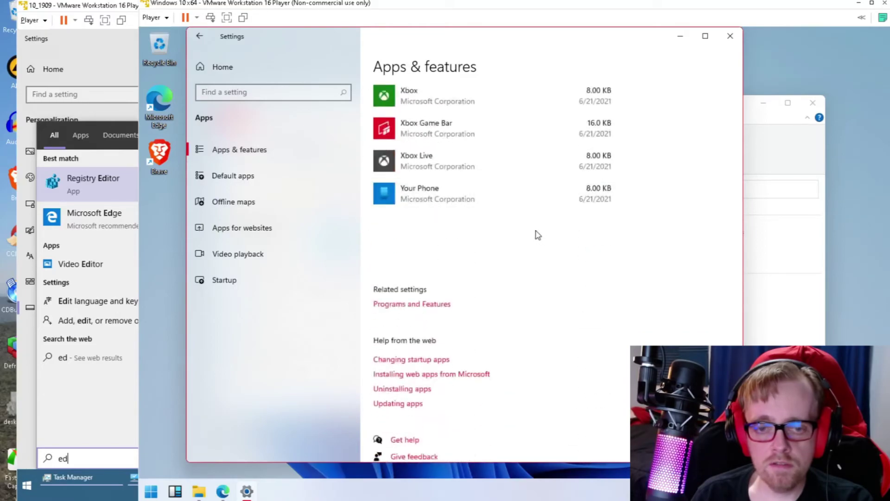
Hide the Widgets button and unpin File Explorer from the taskbar, and close the File Explorer window.
key(super+e)
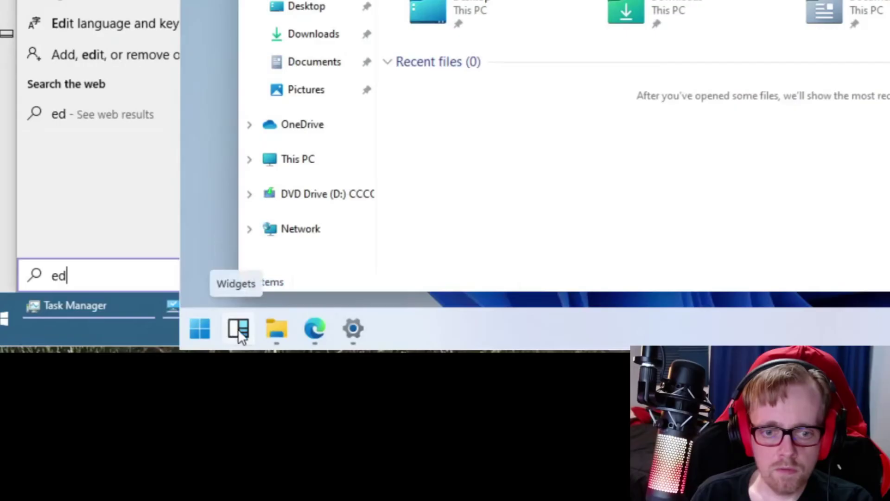
right_click(238, 329)
click(269, 292)
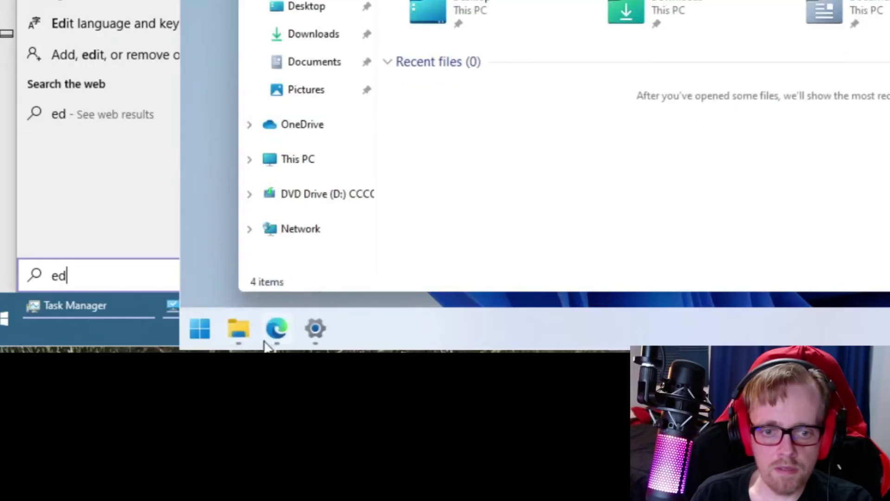
right_click(233, 327)
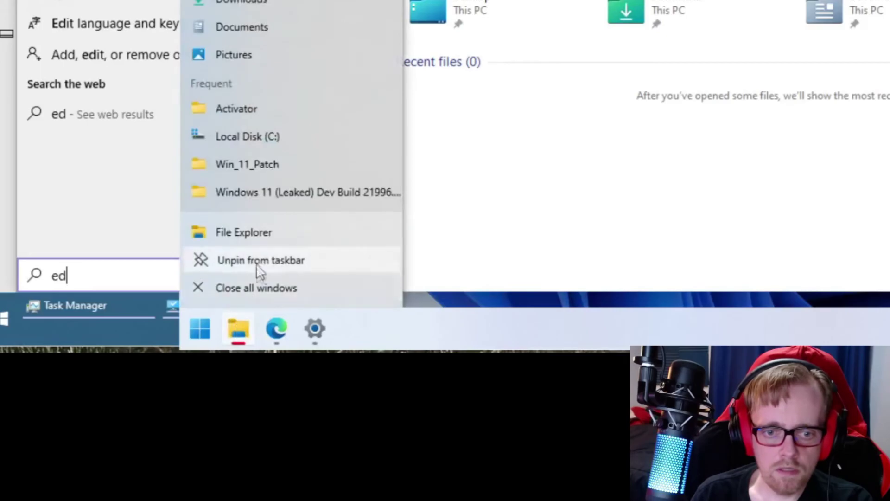
click(234, 260)
key(alt+F4)
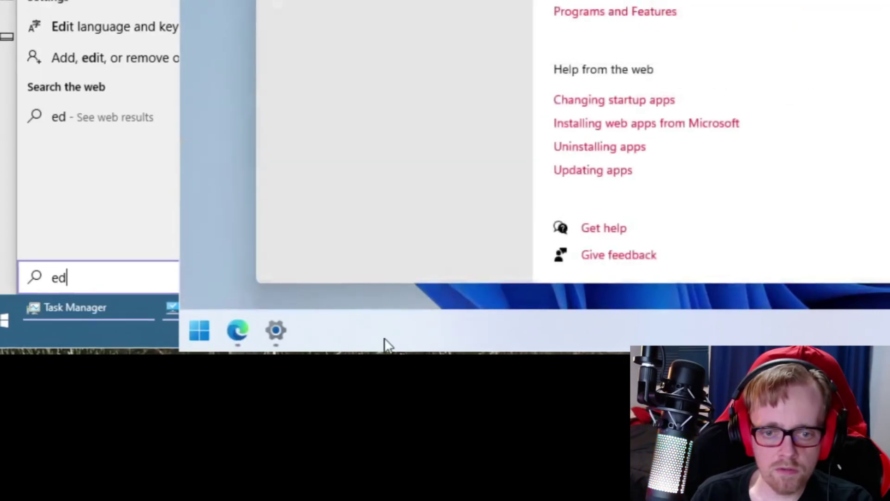
Open the Taskbar settings, look over the taskbar alignment and button options, and close Settings.
right_click(386, 342)
click(349, 429)
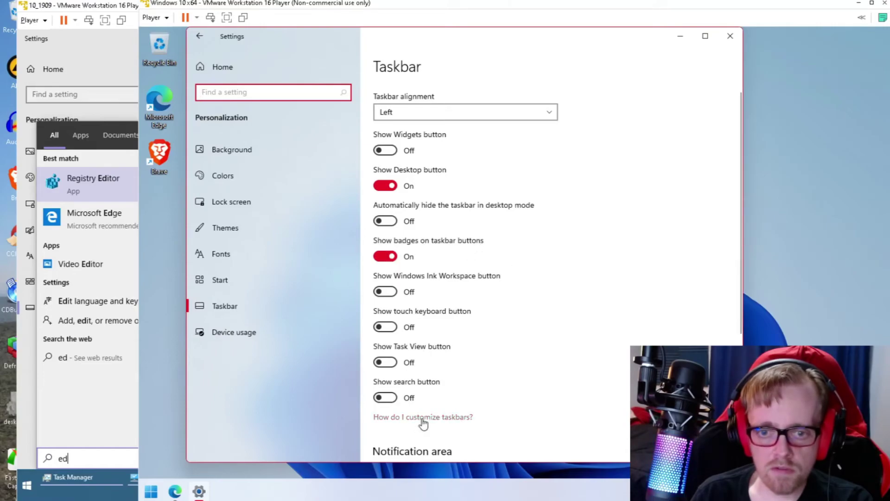
click(447, 119)
click(604, 168)
scroll(562, 235, down, 5)
scroll(561, 234, up, 5)
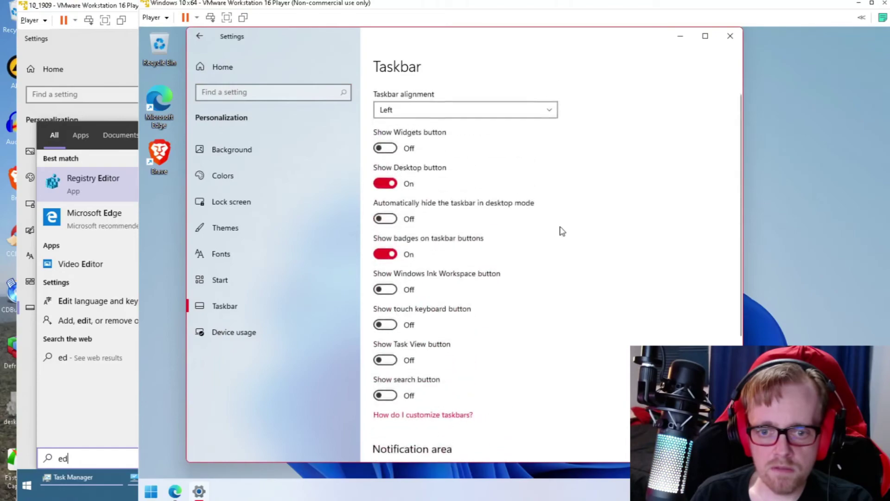
click(730, 37)
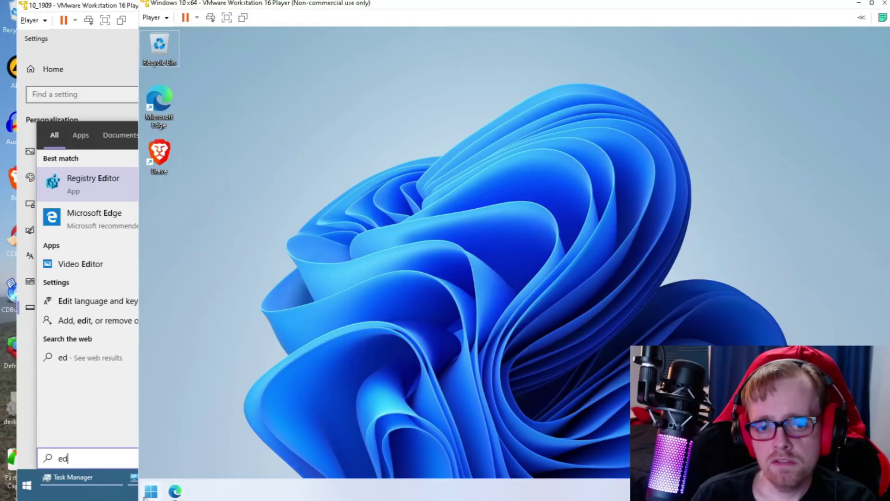
Compare the Start menu of the Windows 10 x64 machine with both Start menus of the 10_1909 machine.
click(151, 490)
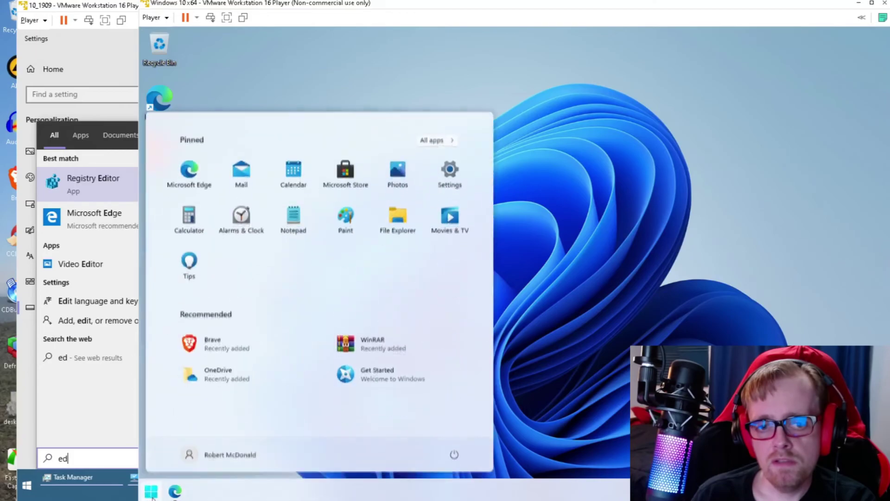
key(Escape)
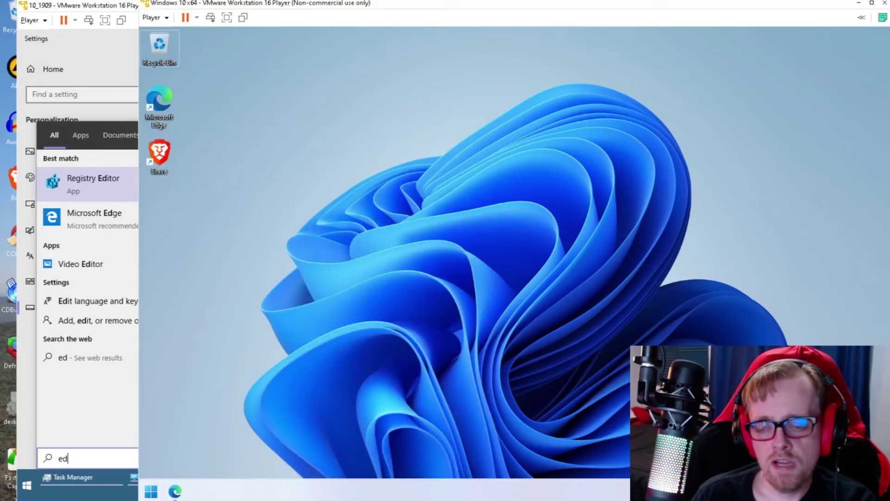
key(super)
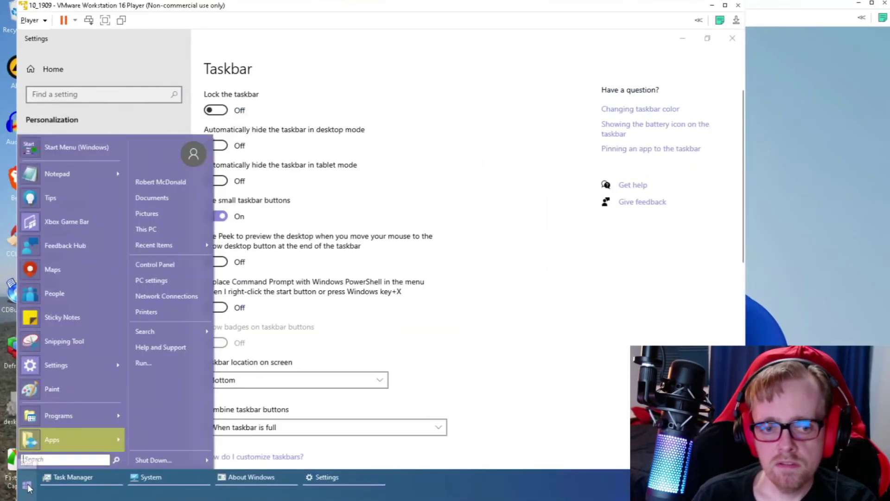
click(27, 493)
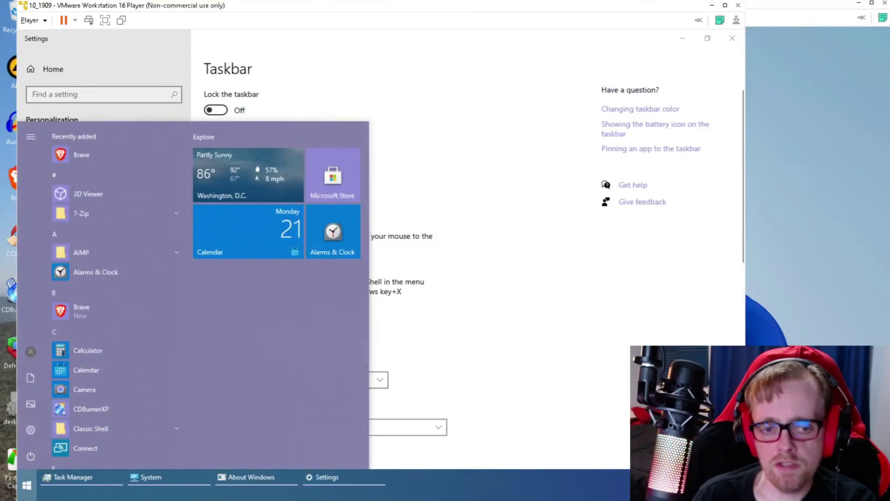
key(super)
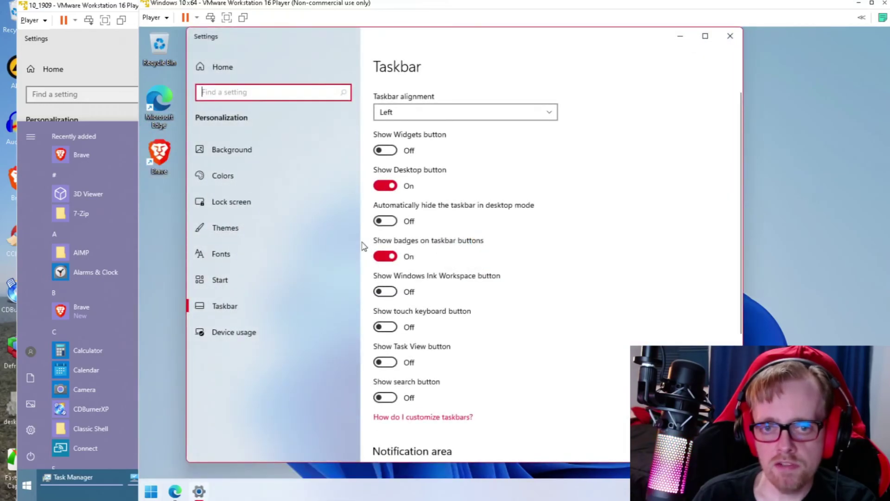
Examine the Windows 10 x64 machine's Taskbar settings down to the notification area and help links, and close Settings.
scroll(570, 204, down, 3)
scroll(567, 201, up, 3)
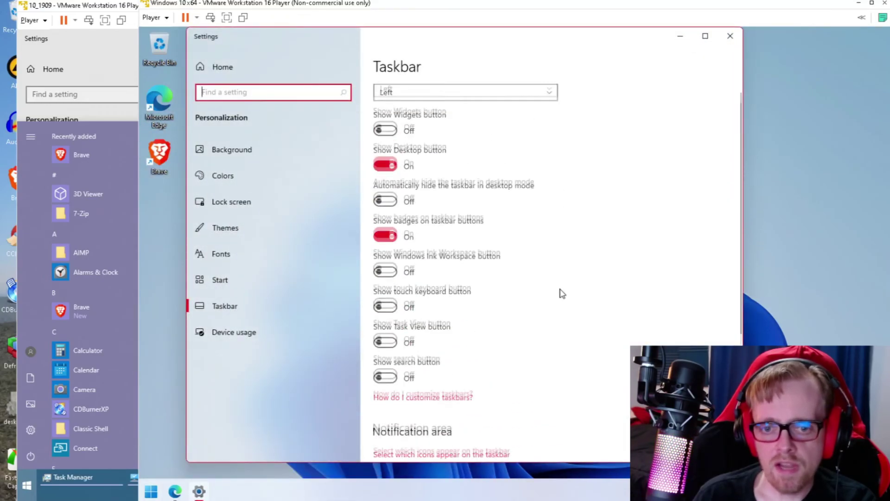
scroll(562, 293, down, 3)
scroll(562, 293, down, 2)
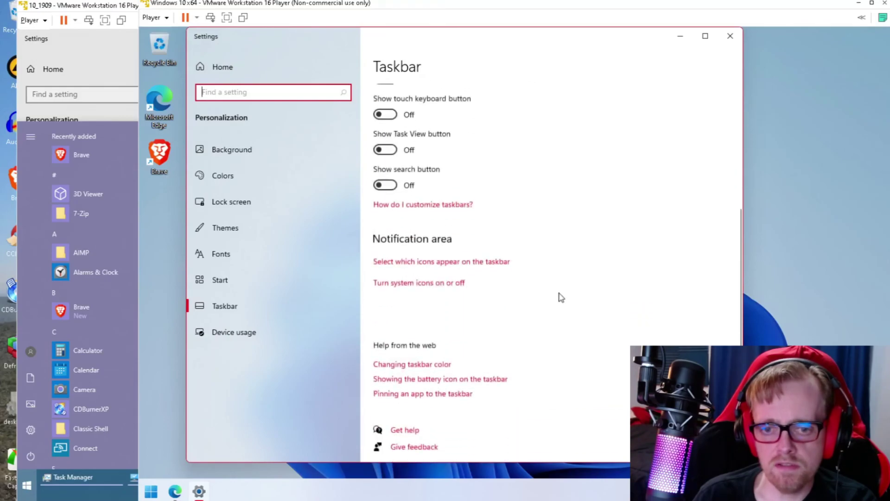
click(732, 37)
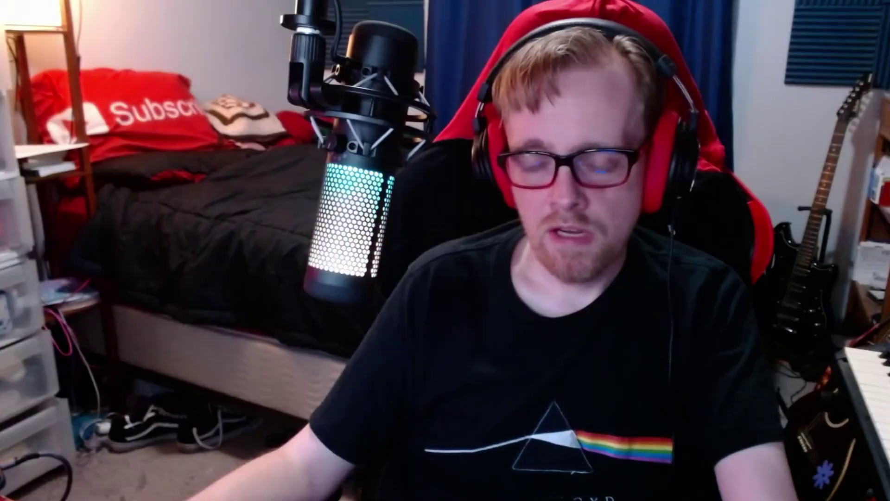